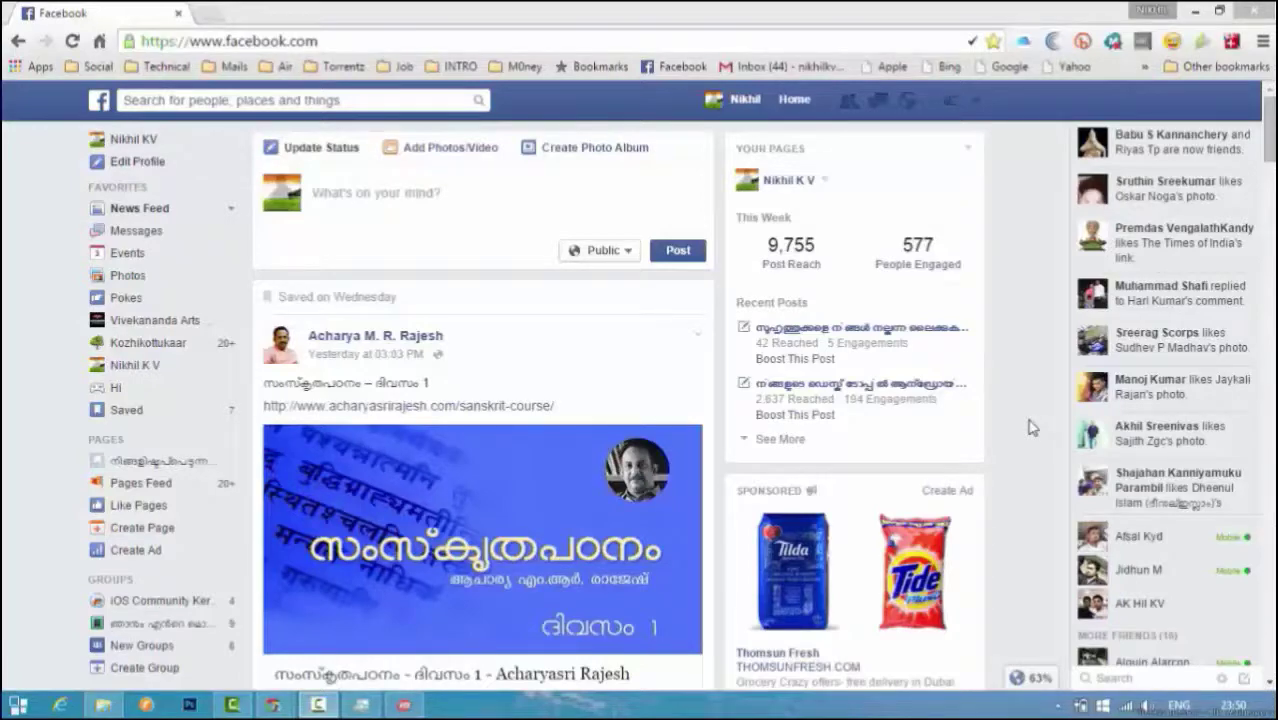
Search Facebook by name for the creator's own Blogger page, open it and Like it.
left_click(346, 100)
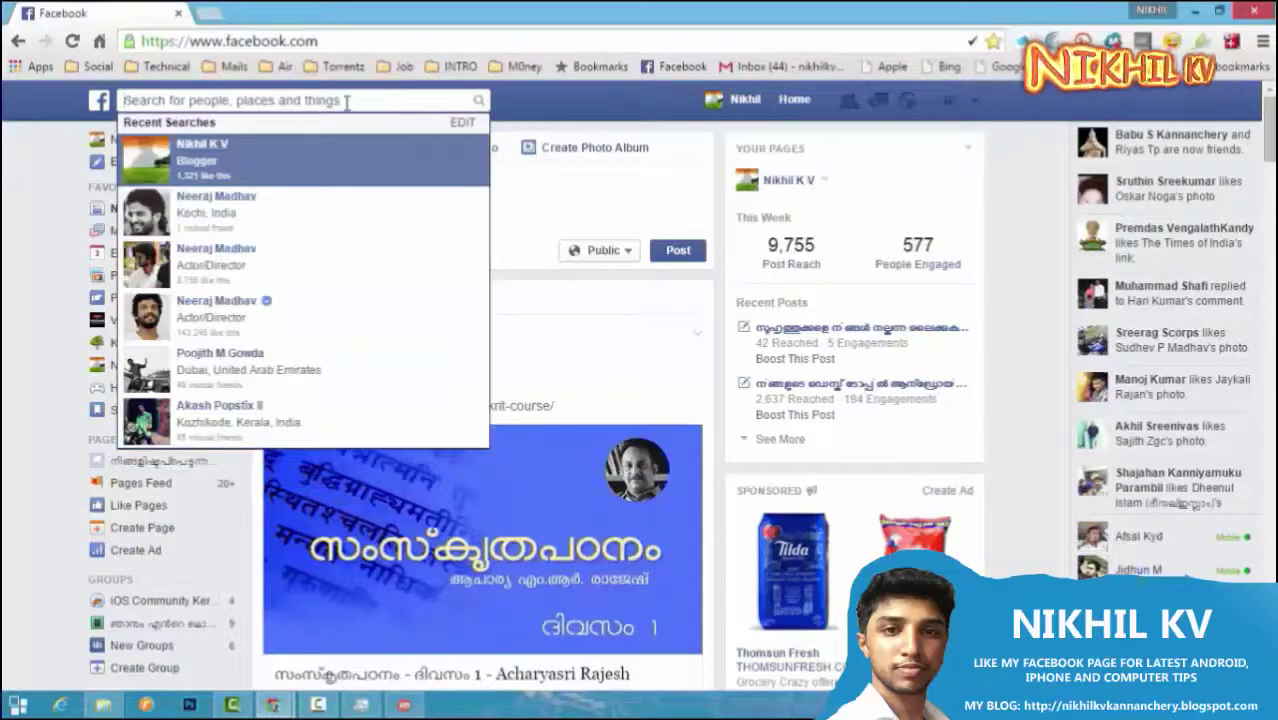
type("nikhil k")
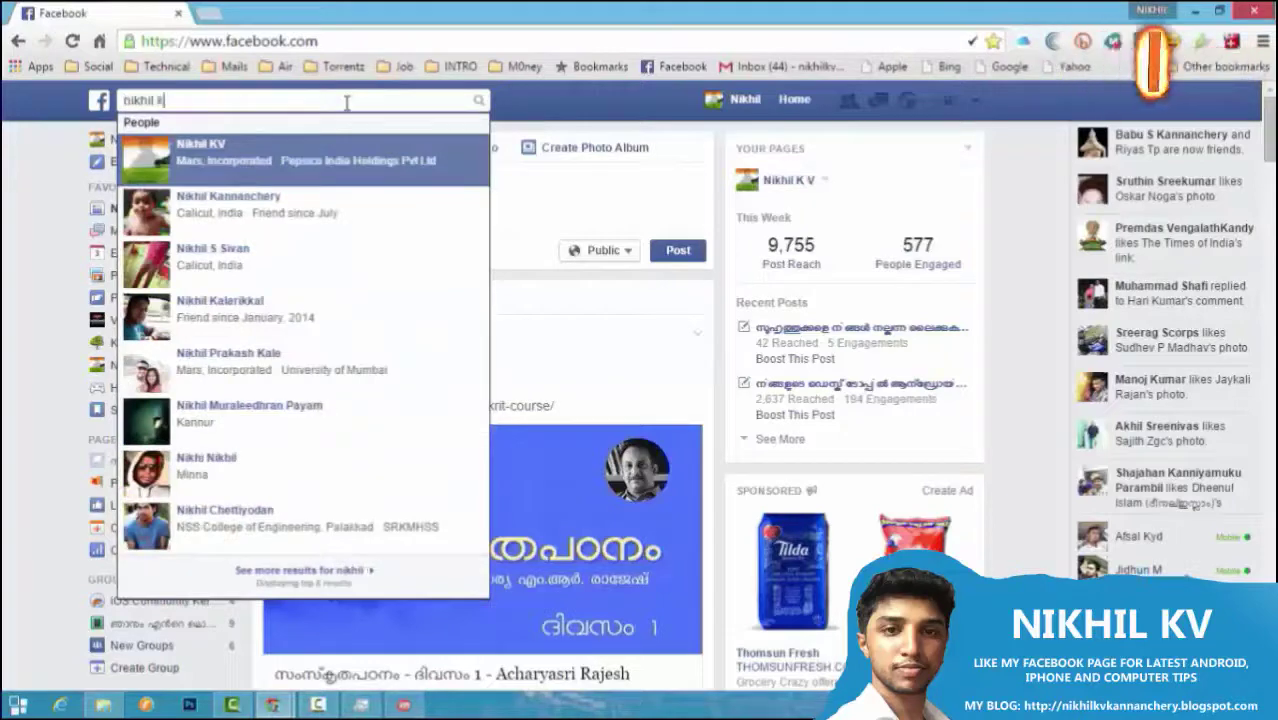
type(" v")
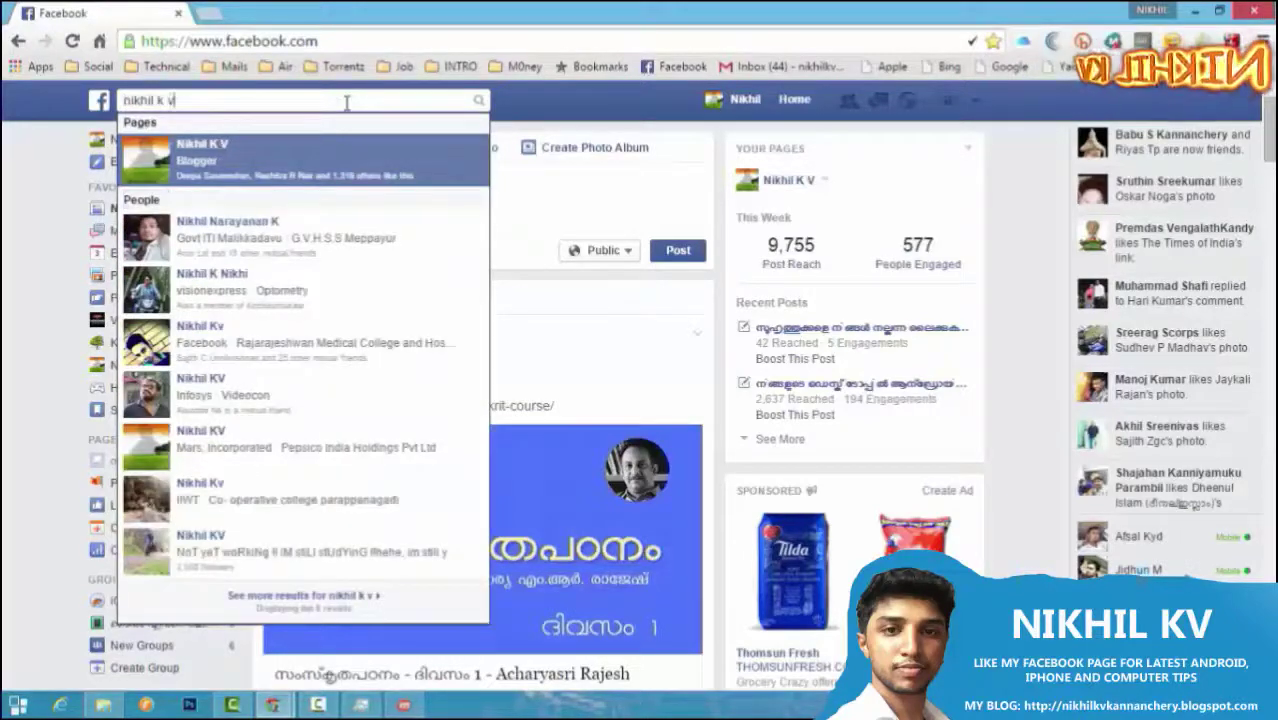
left_click(230, 158)
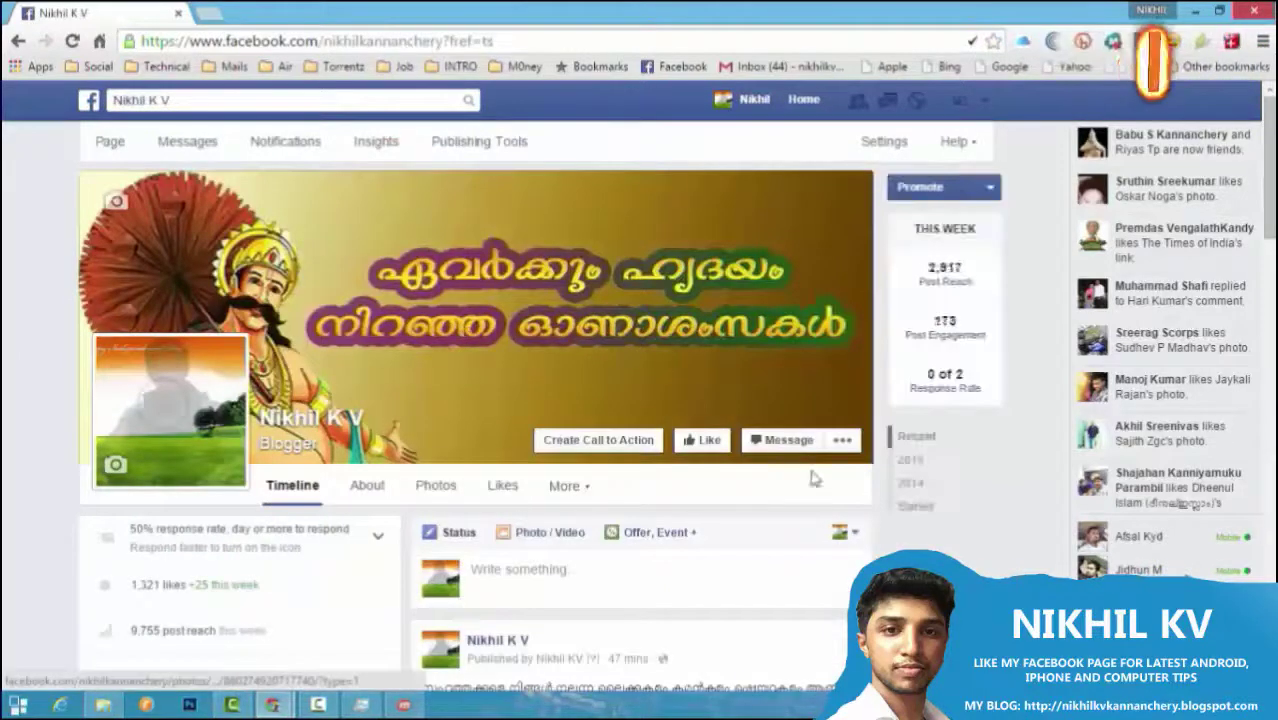
left_click(683, 447)
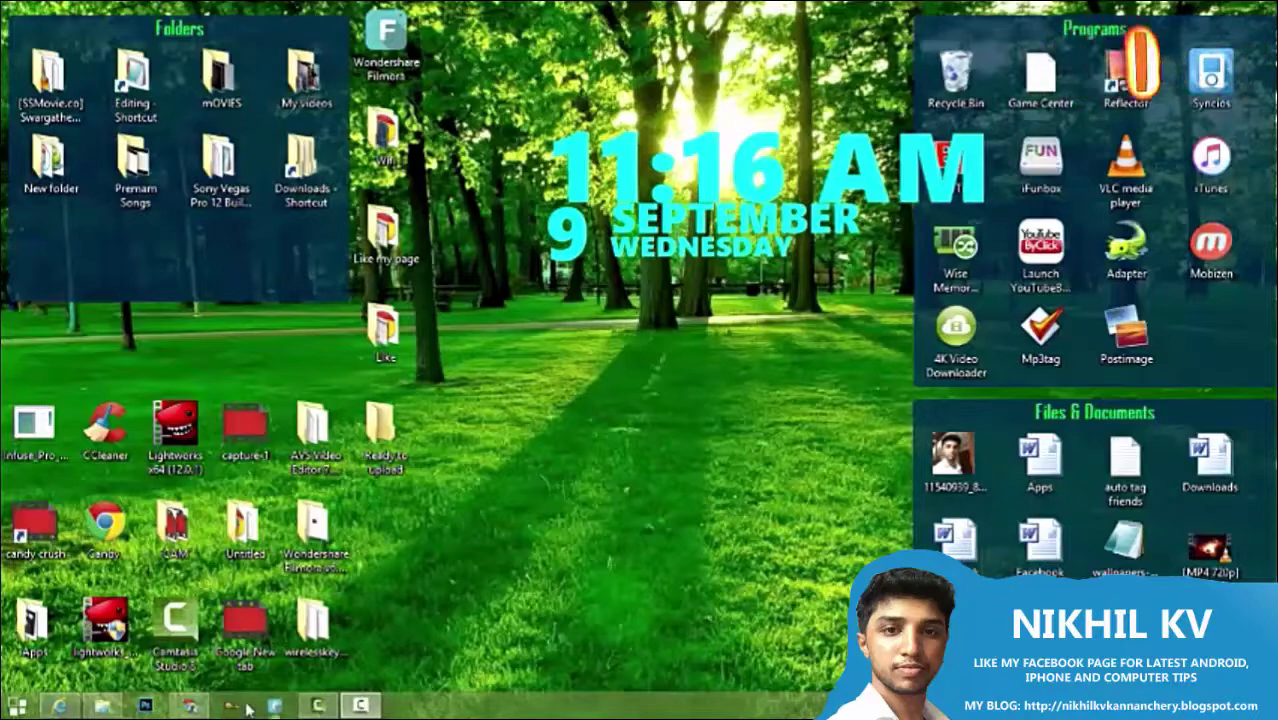
Bring Google Chrome back to the front and open its Settings page from the main menu.
left_click(188, 706)
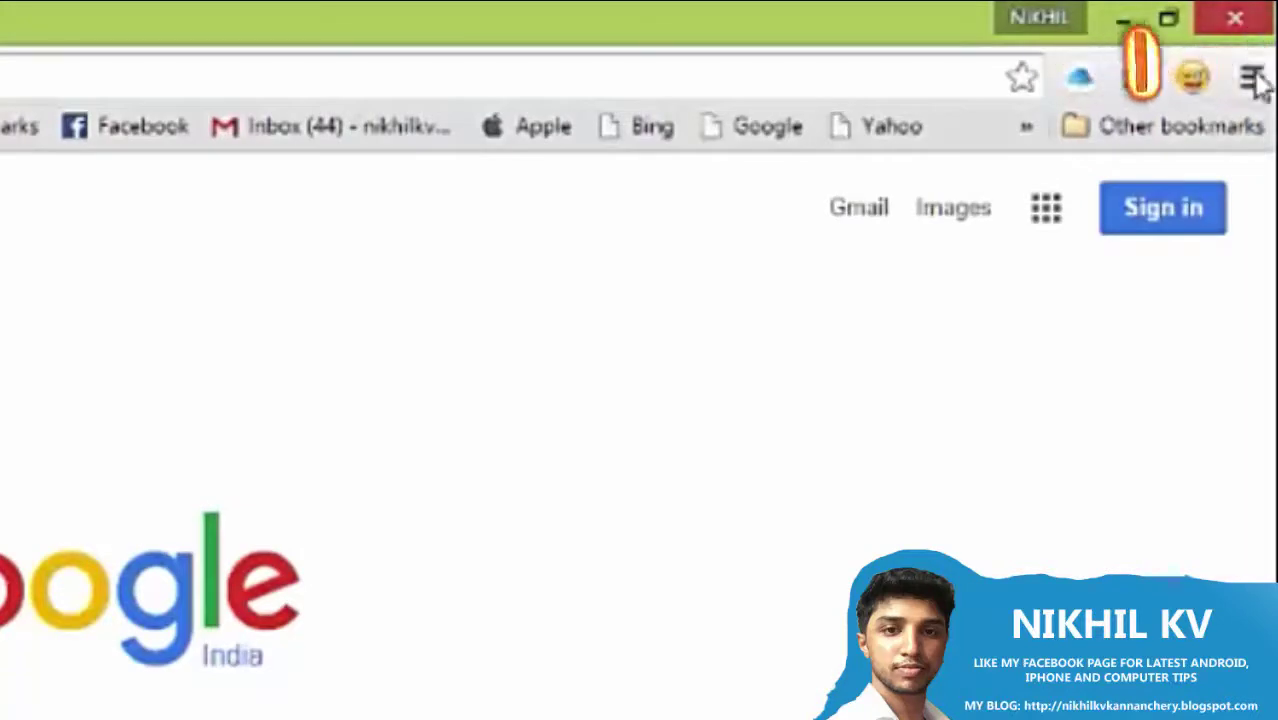
left_click(1251, 78)
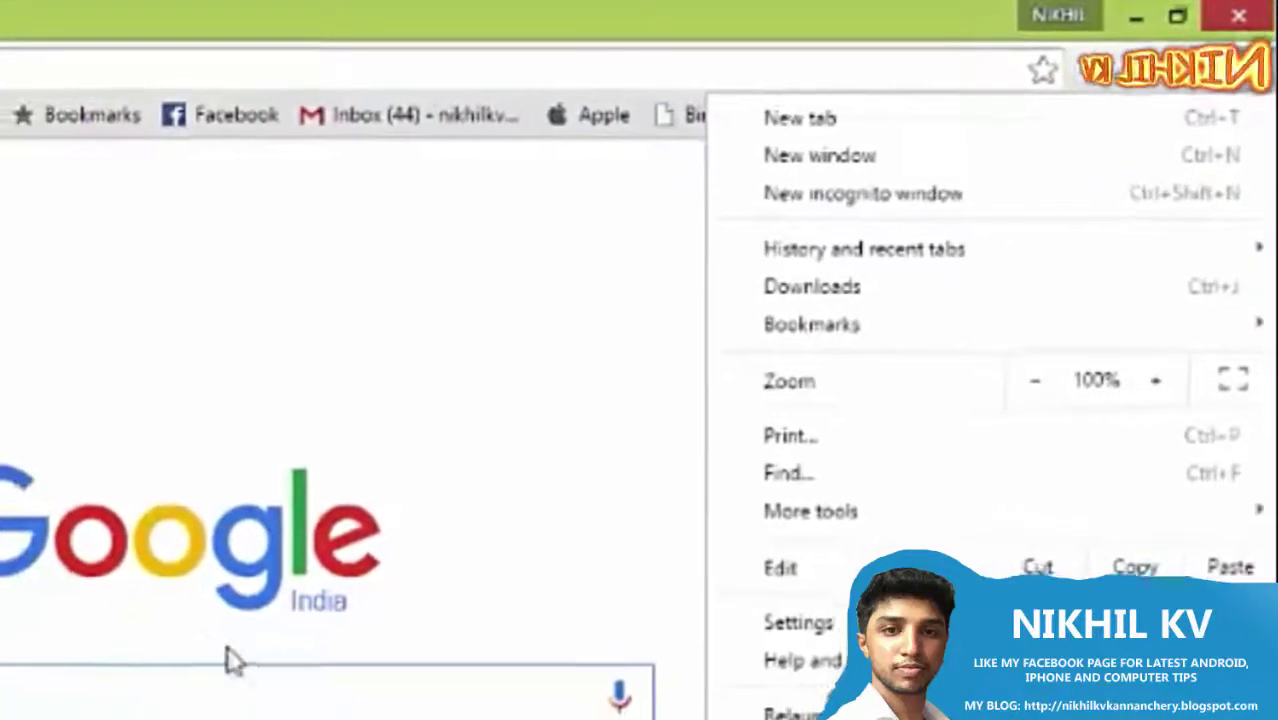
left_click(775, 617)
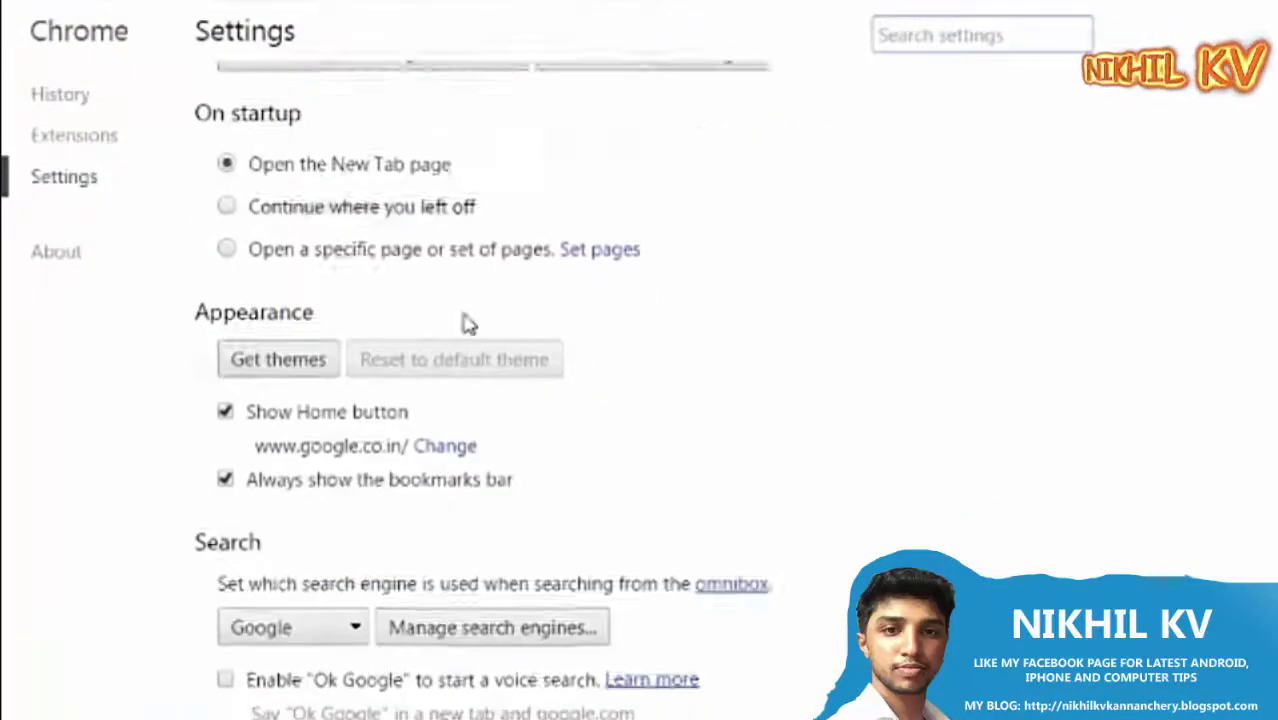
Under advanced Privacy settings, turn off the search and URL prediction service, leaving usage statistics unchecked.
scroll(468, 325, "down", 5)
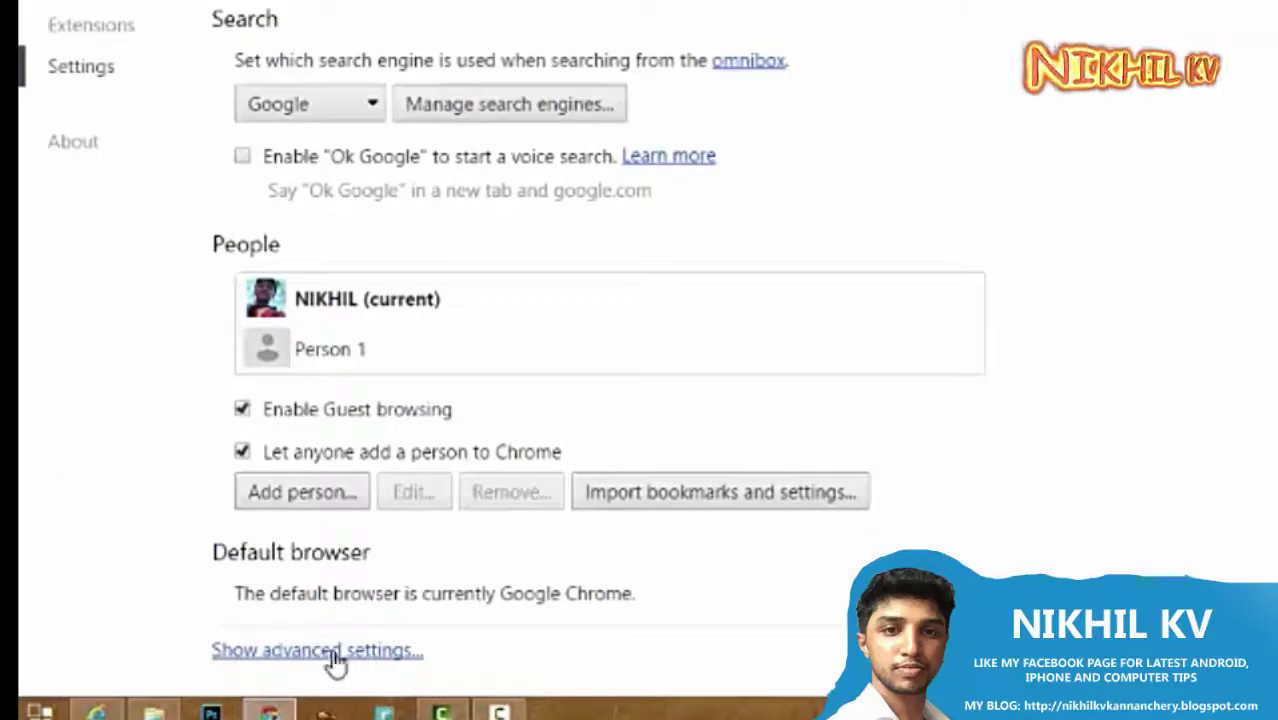
left_click(373, 652)
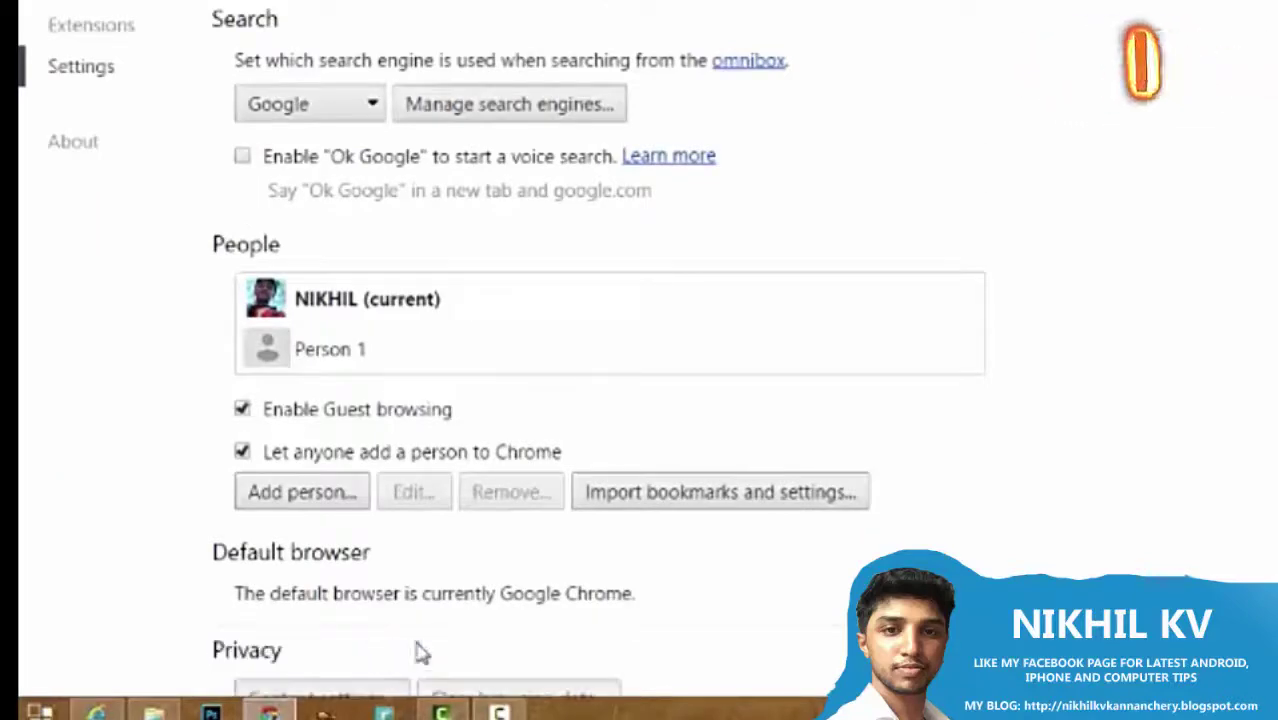
scroll(599, 337, "down", 6)
scroll(599, 337, "down", 1)
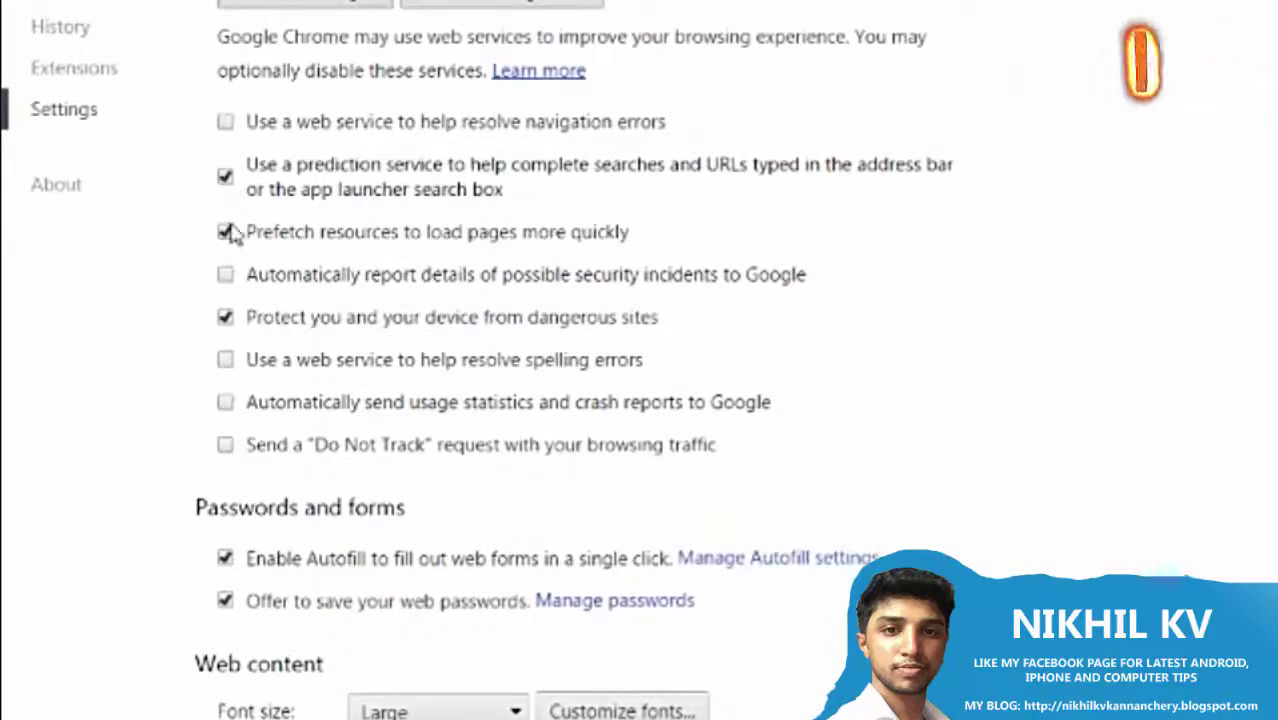
left_click(225, 180)
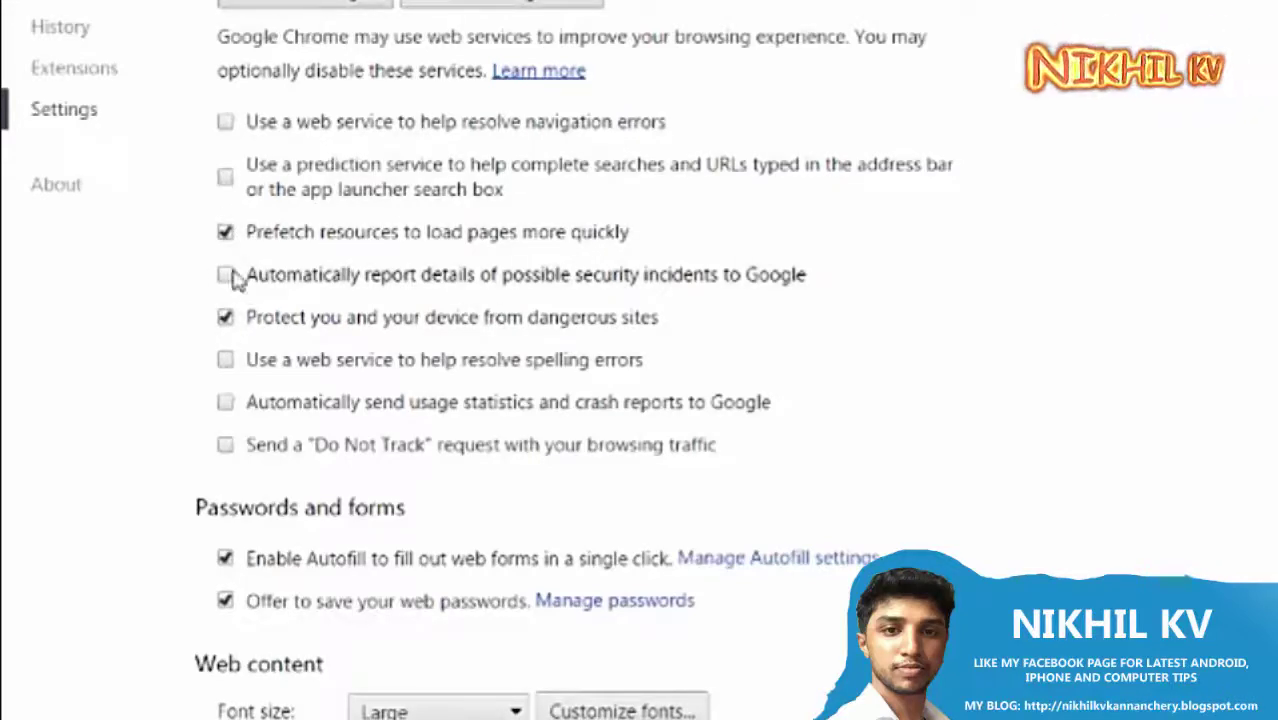
left_click(225, 402)
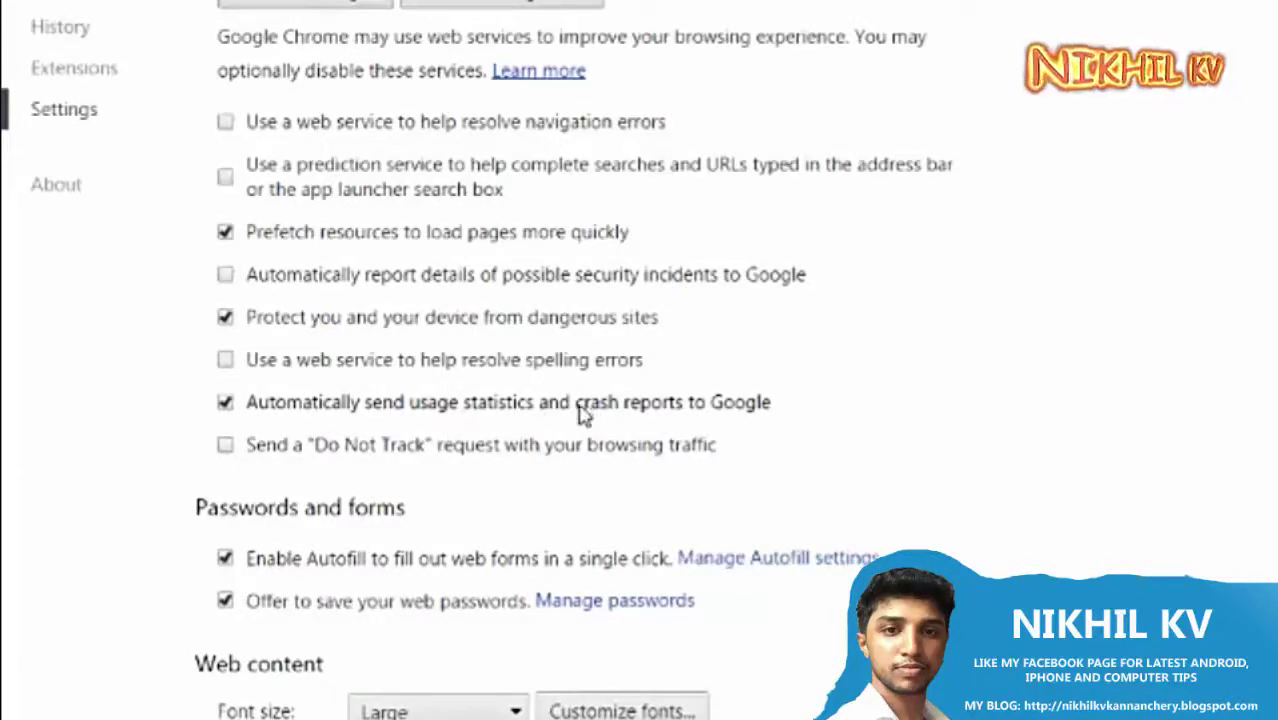
left_click(225, 403)
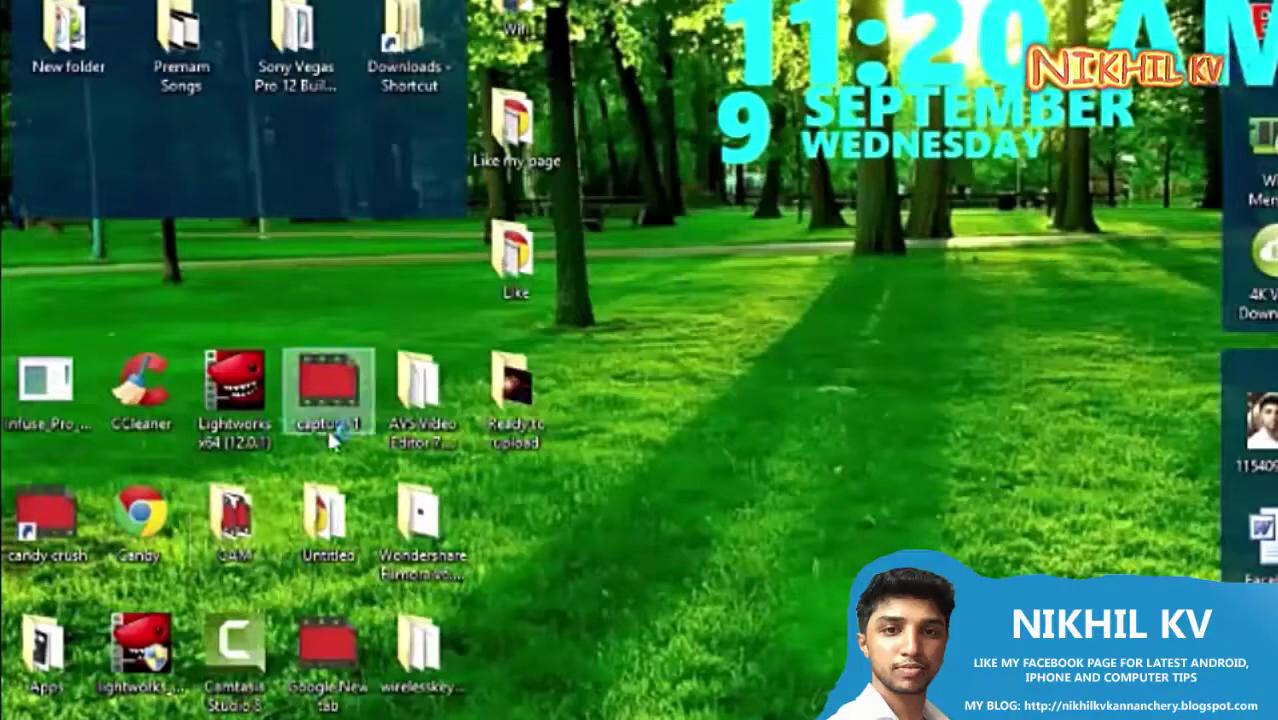
Reveal Chrome's advanced settings and scroll down to the Network section.
double_click(320, 428)
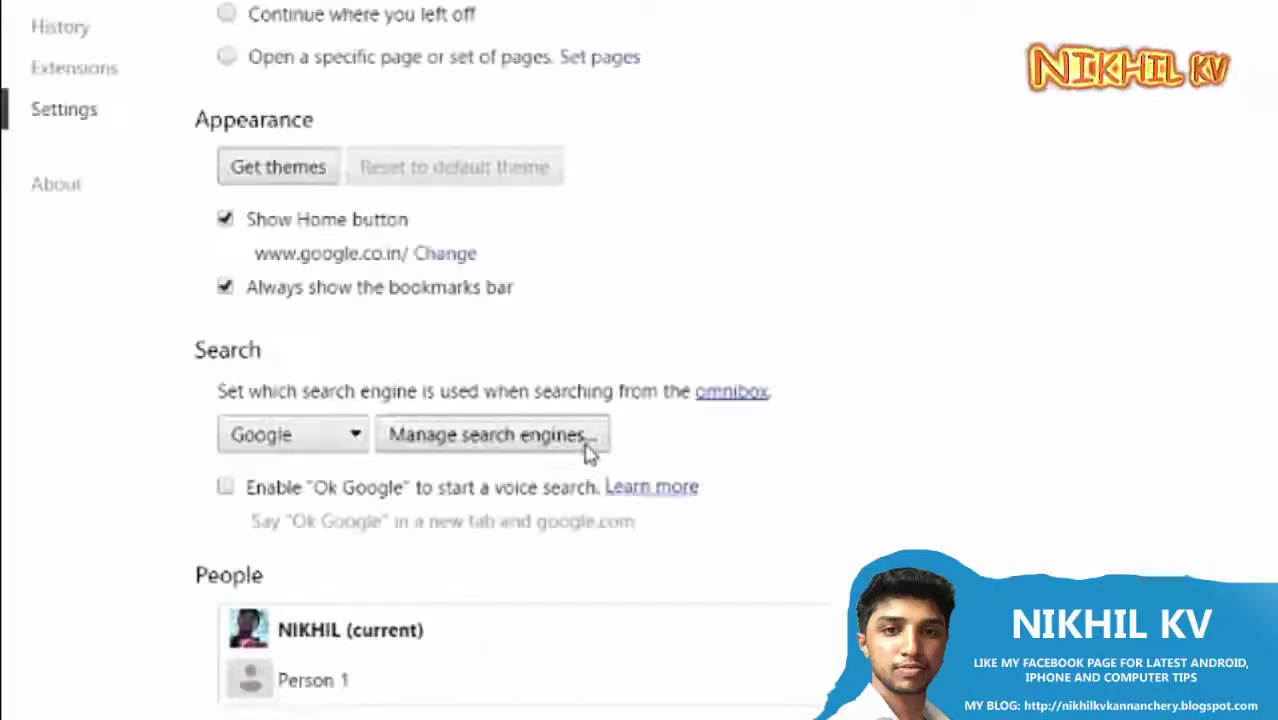
scroll(590, 452, "down", 3)
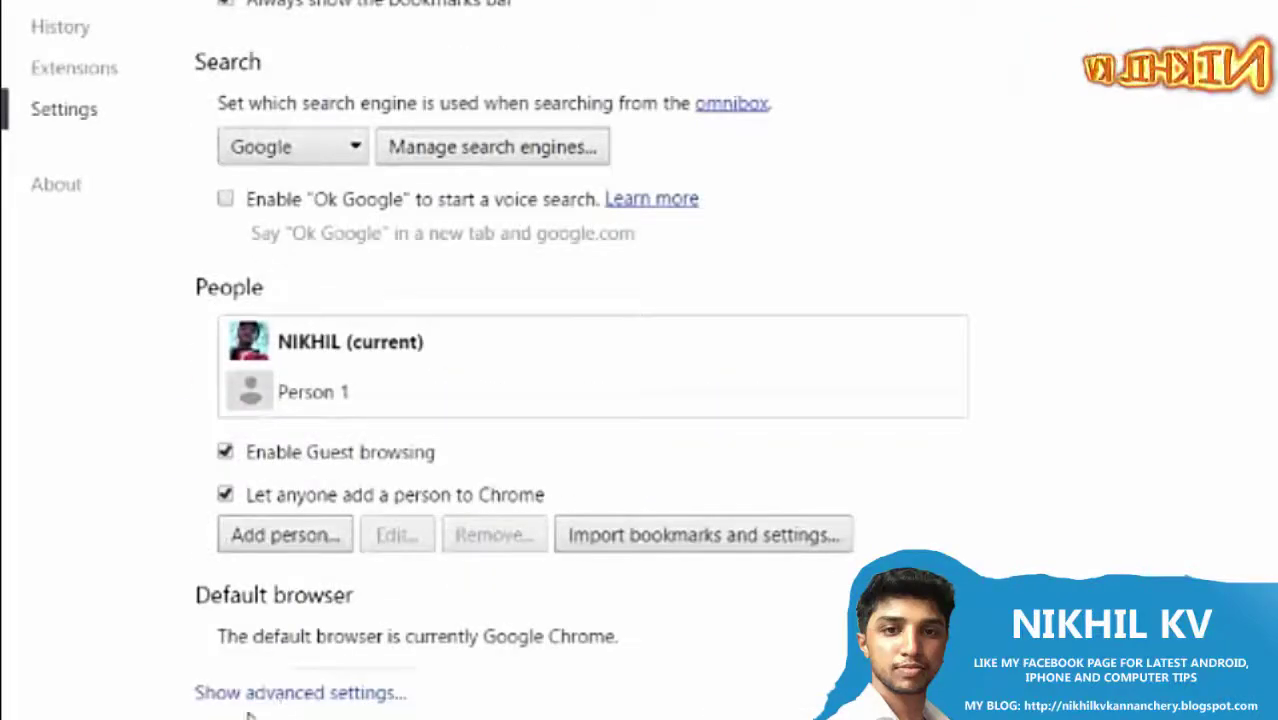
left_click(283, 697)
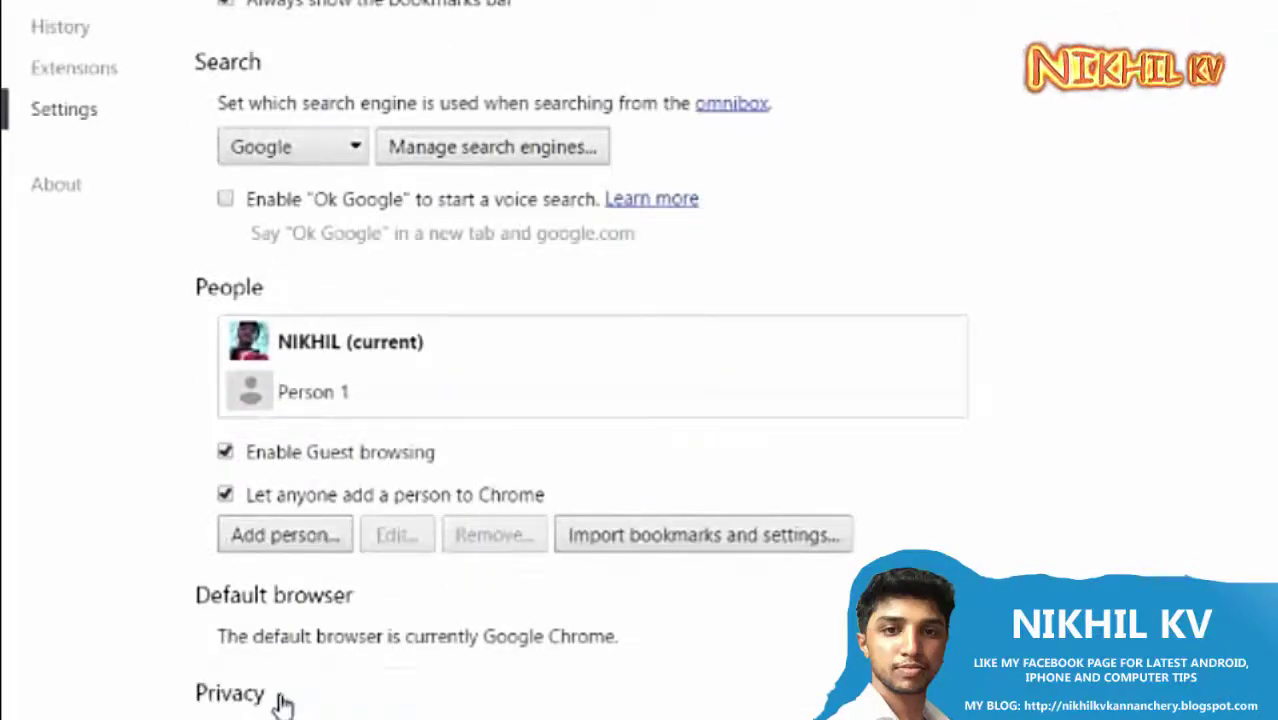
scroll(342, 609, "down", 10)
scroll(345, 608, "down", 5)
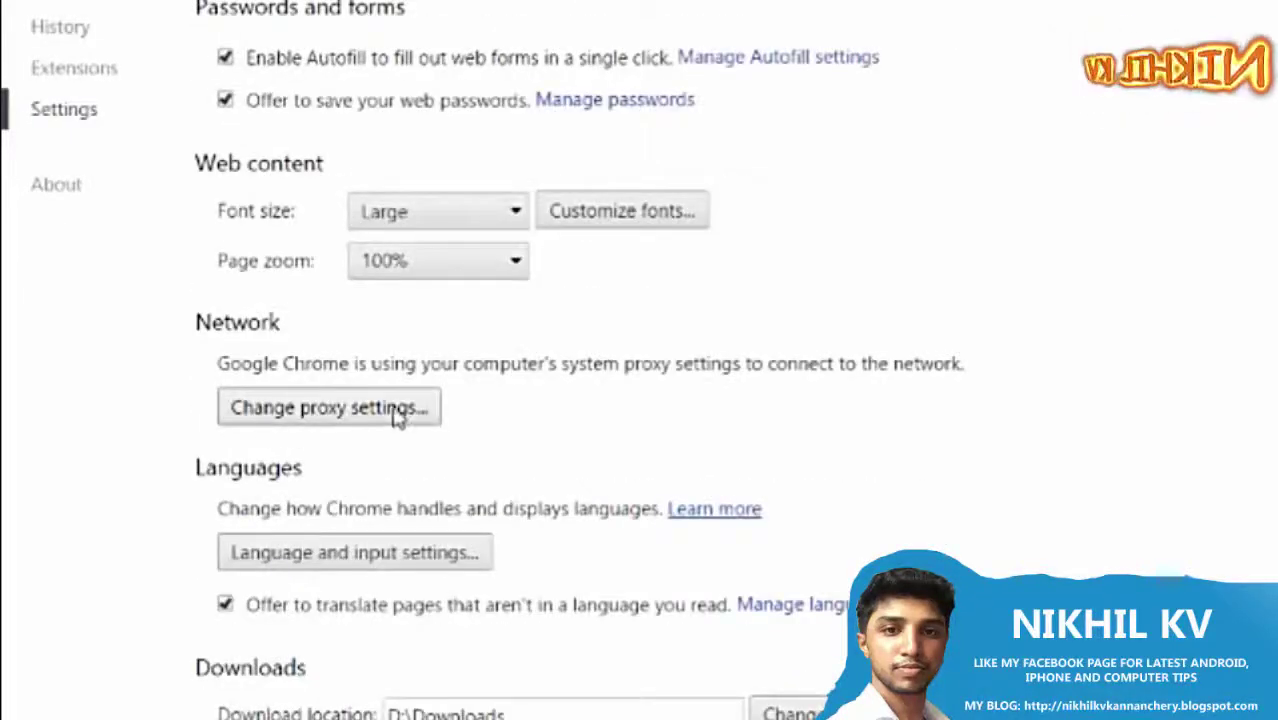
Open the LAN settings via Change proxy settings and confirm with Automatically detect settings unchecked.
left_click(340, 417)
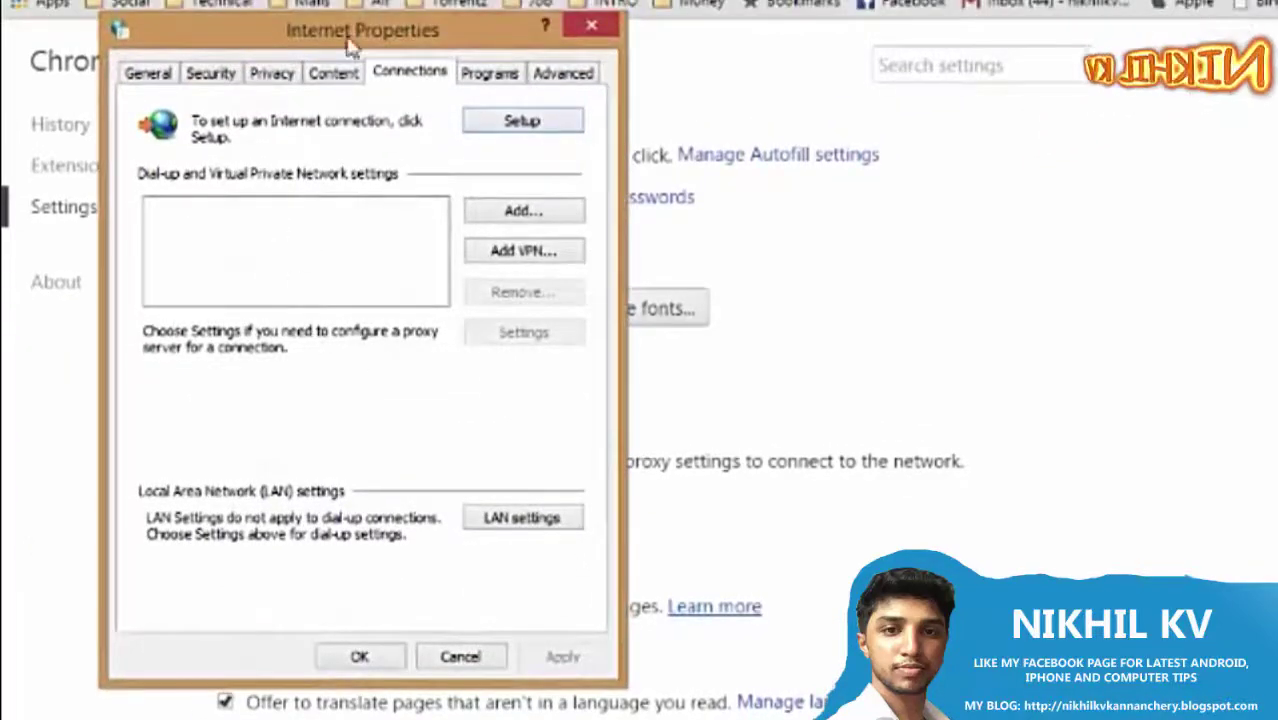
left_click_drag(323, 22, 431, 26)
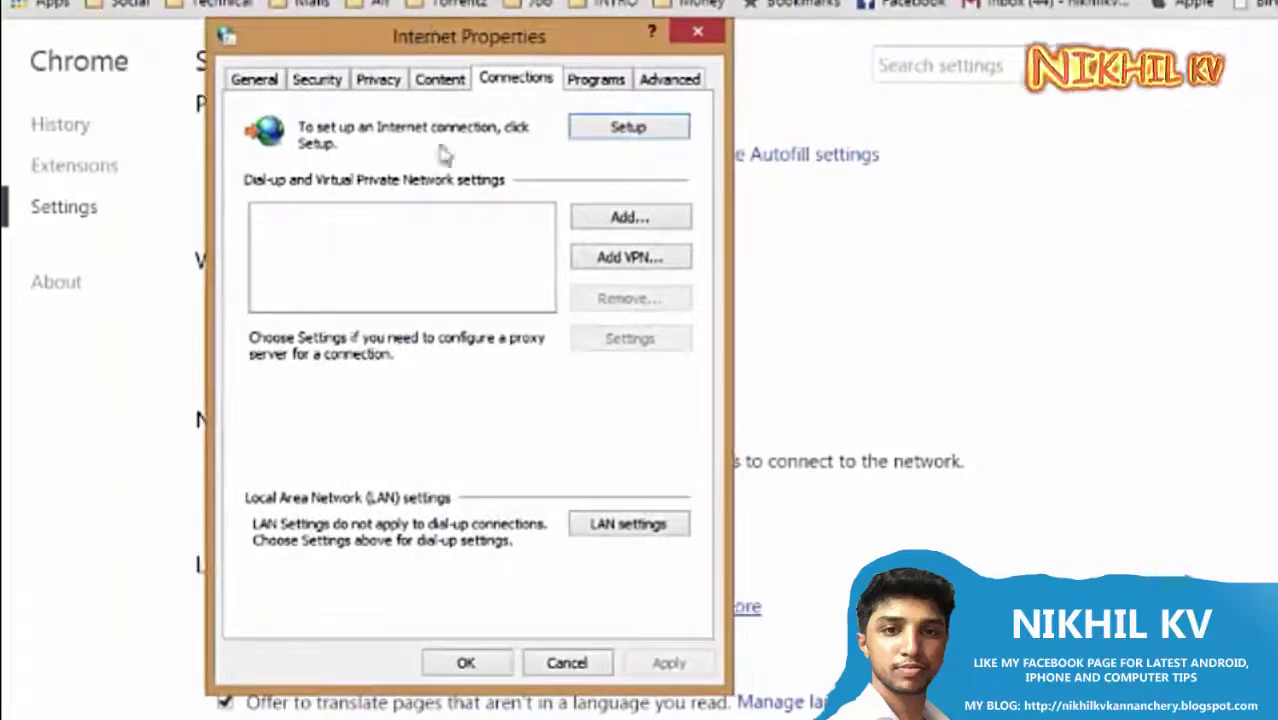
left_click(607, 530)
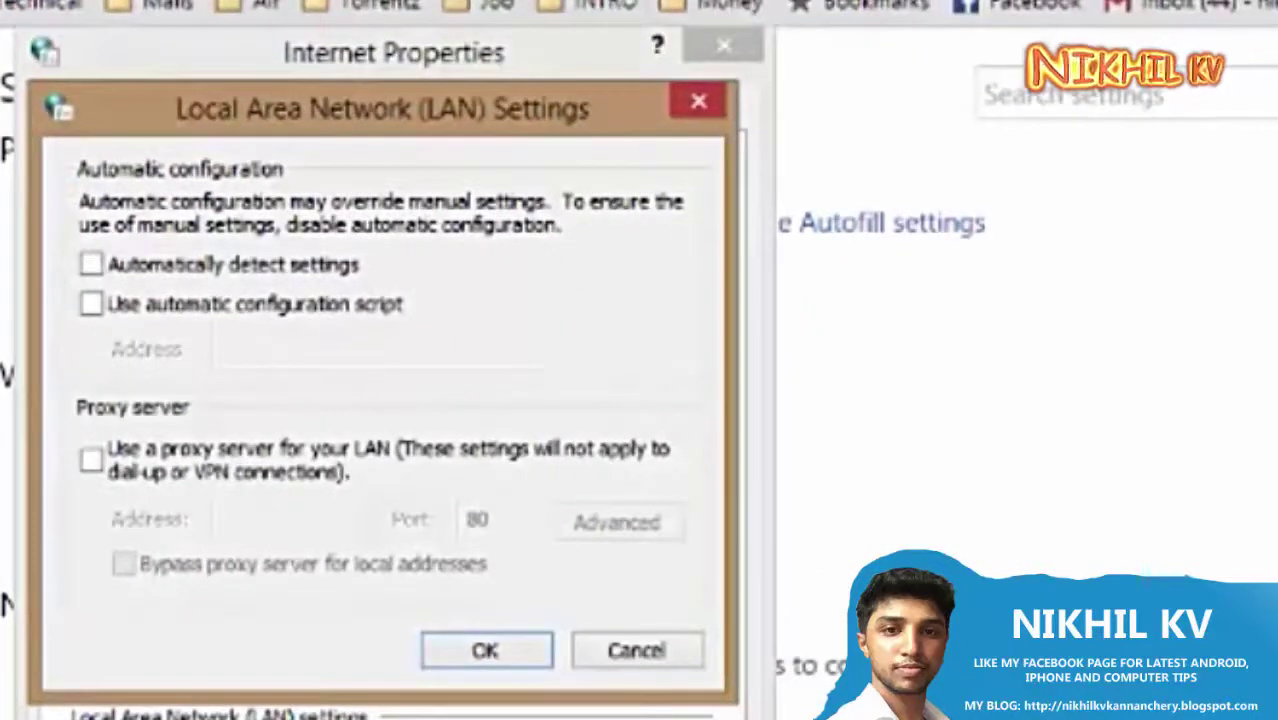
left_click(100, 272)
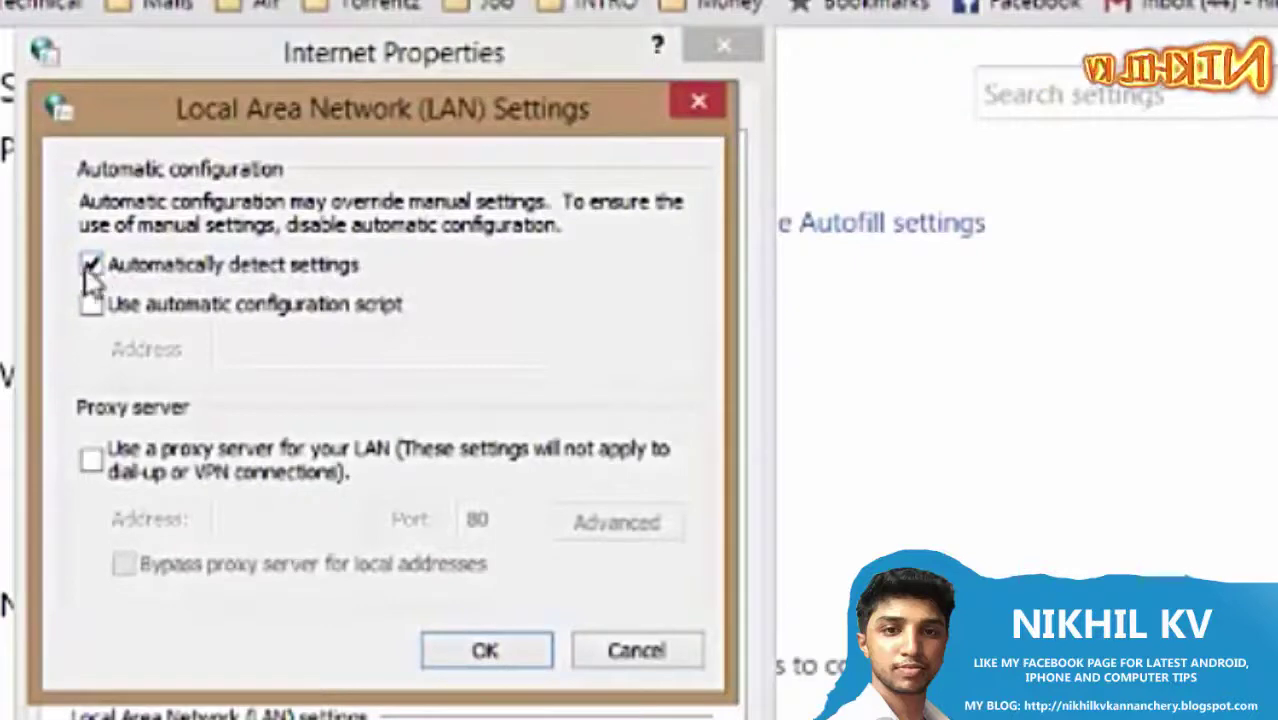
left_click(93, 266)
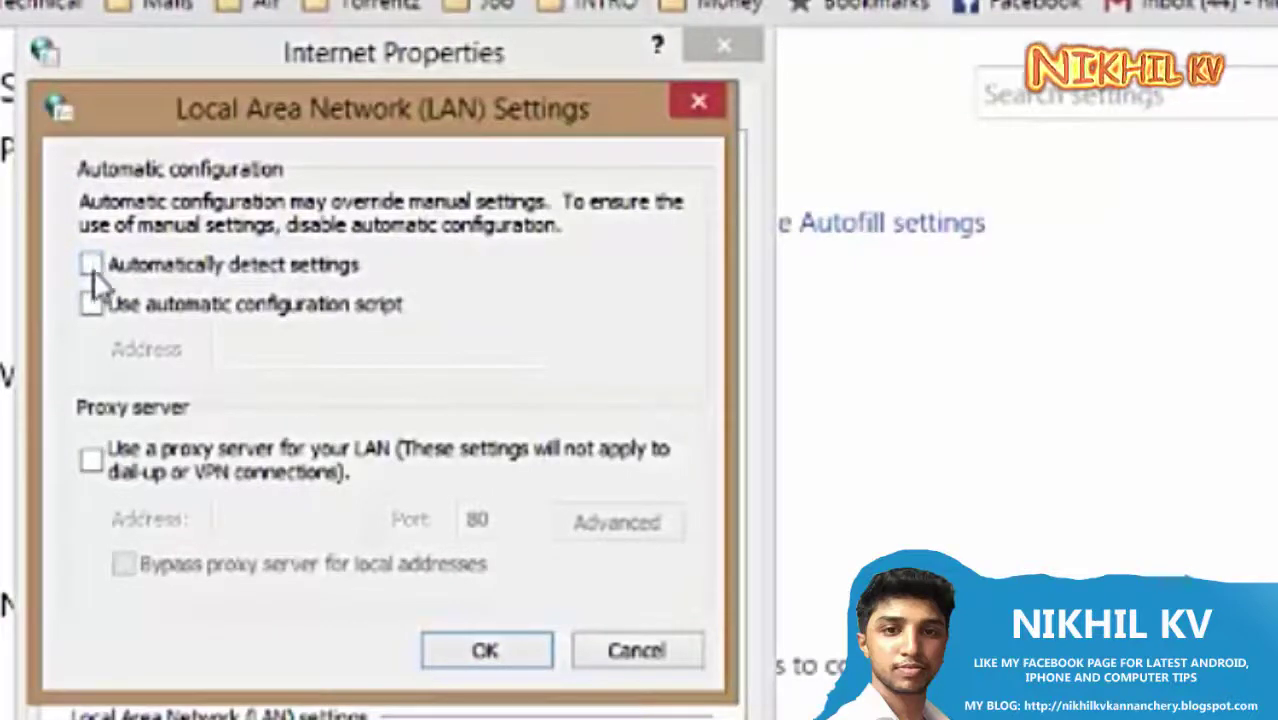
left_click(470, 652)
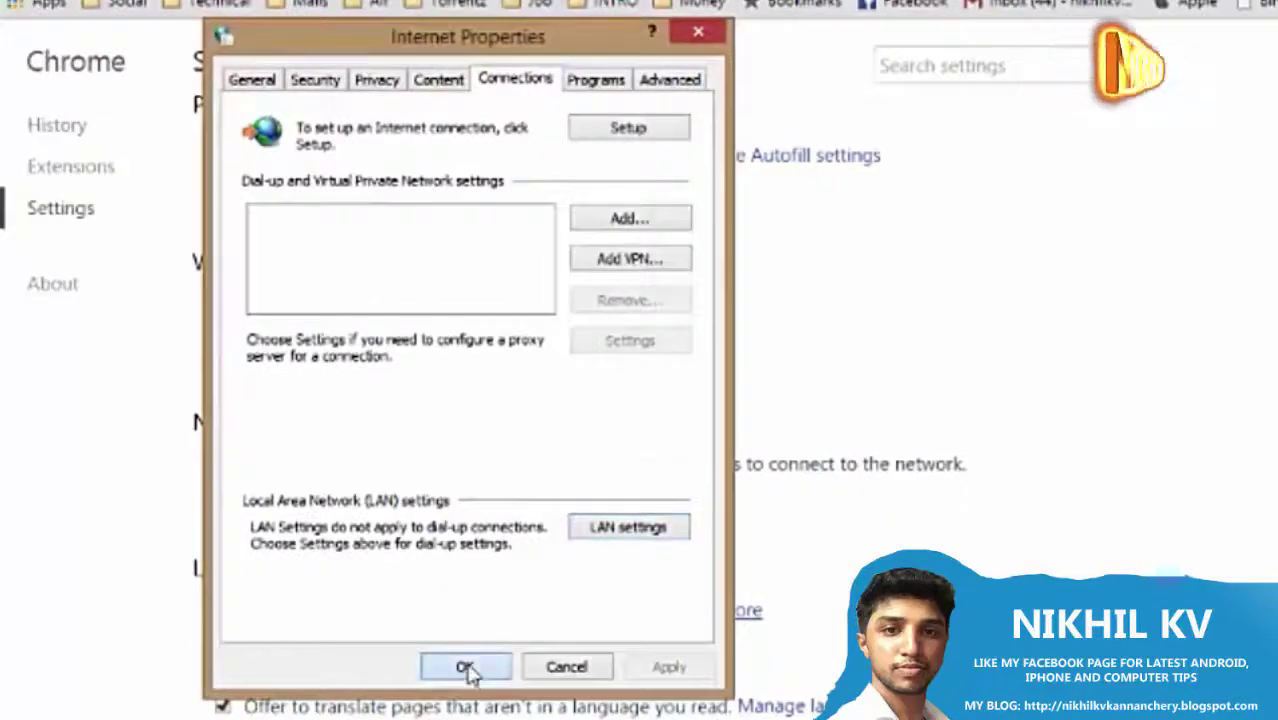
left_click(466, 667)
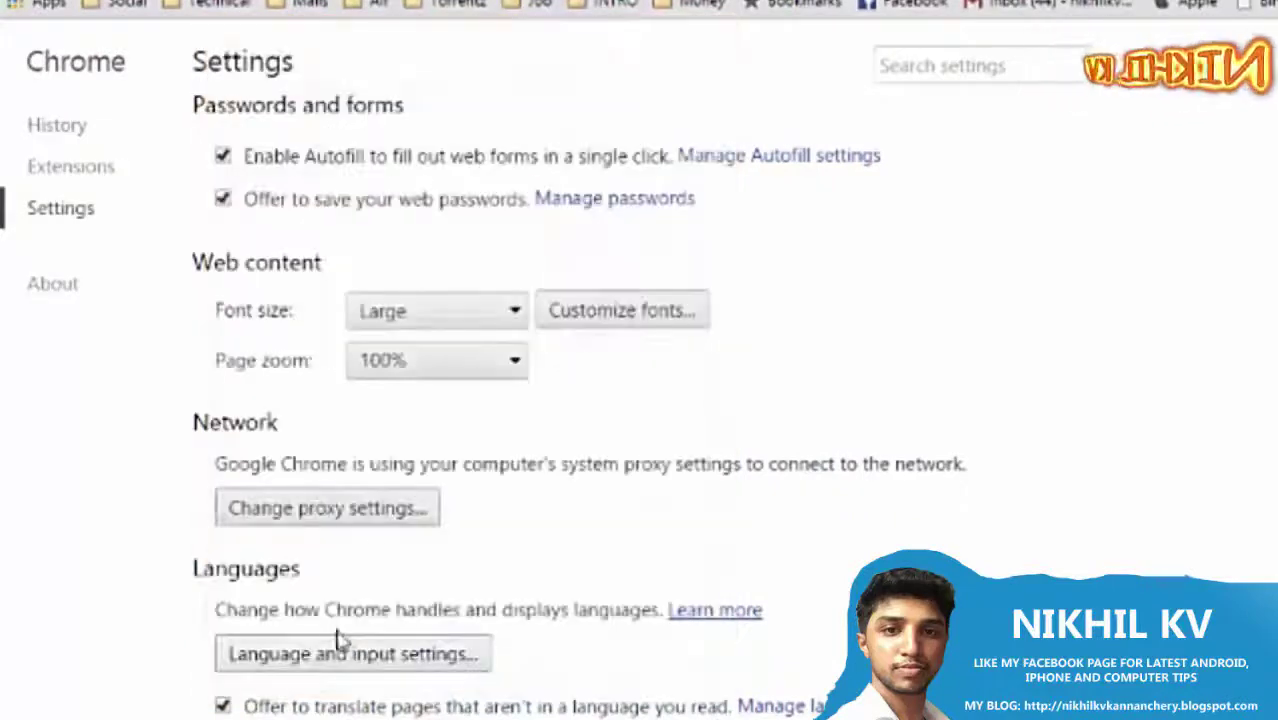
scroll(744, 422, "down", 3)
scroll(687, 405, "up", 5)
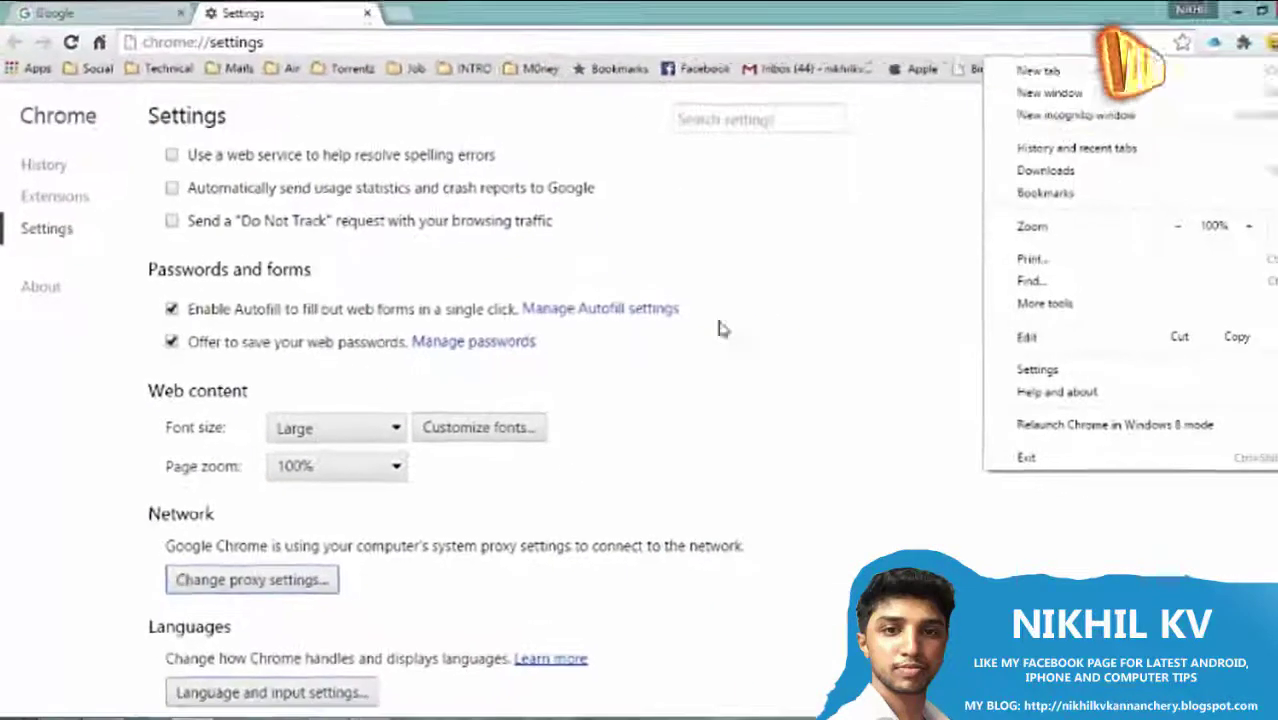
left_click(1034, 370)
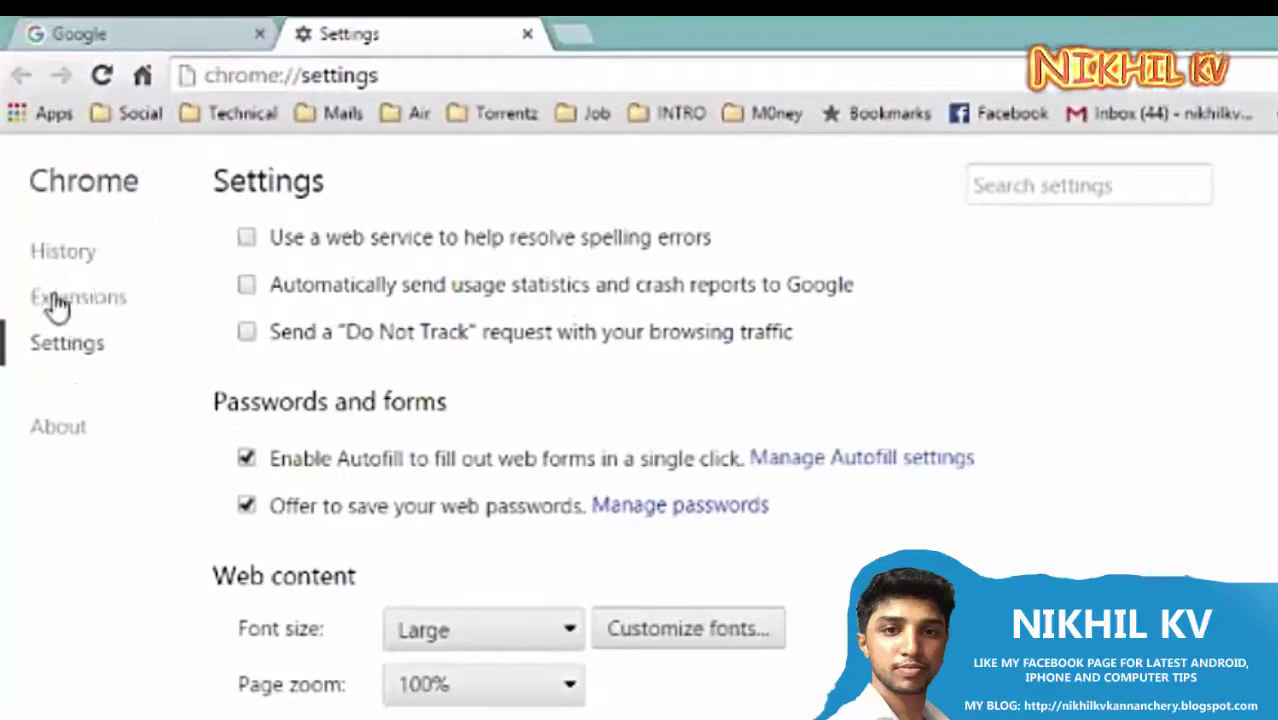
left_click(78, 300)
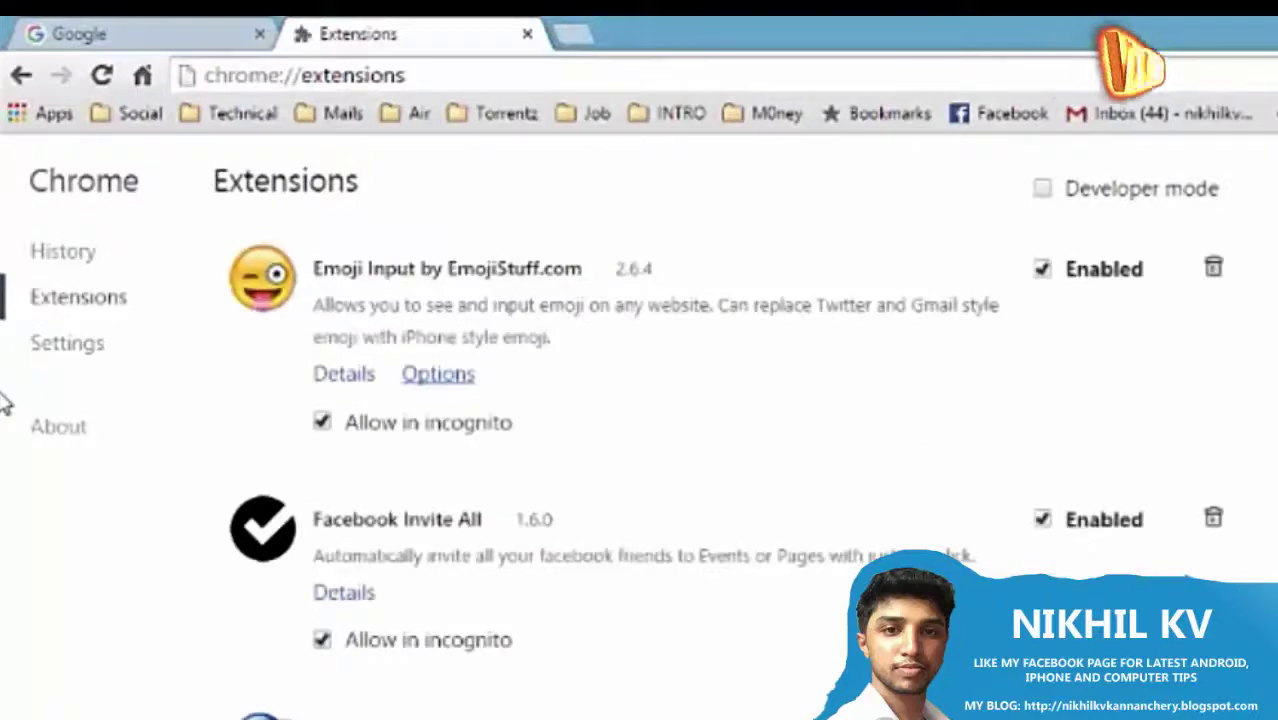
scroll(579, 505, "down", 10)
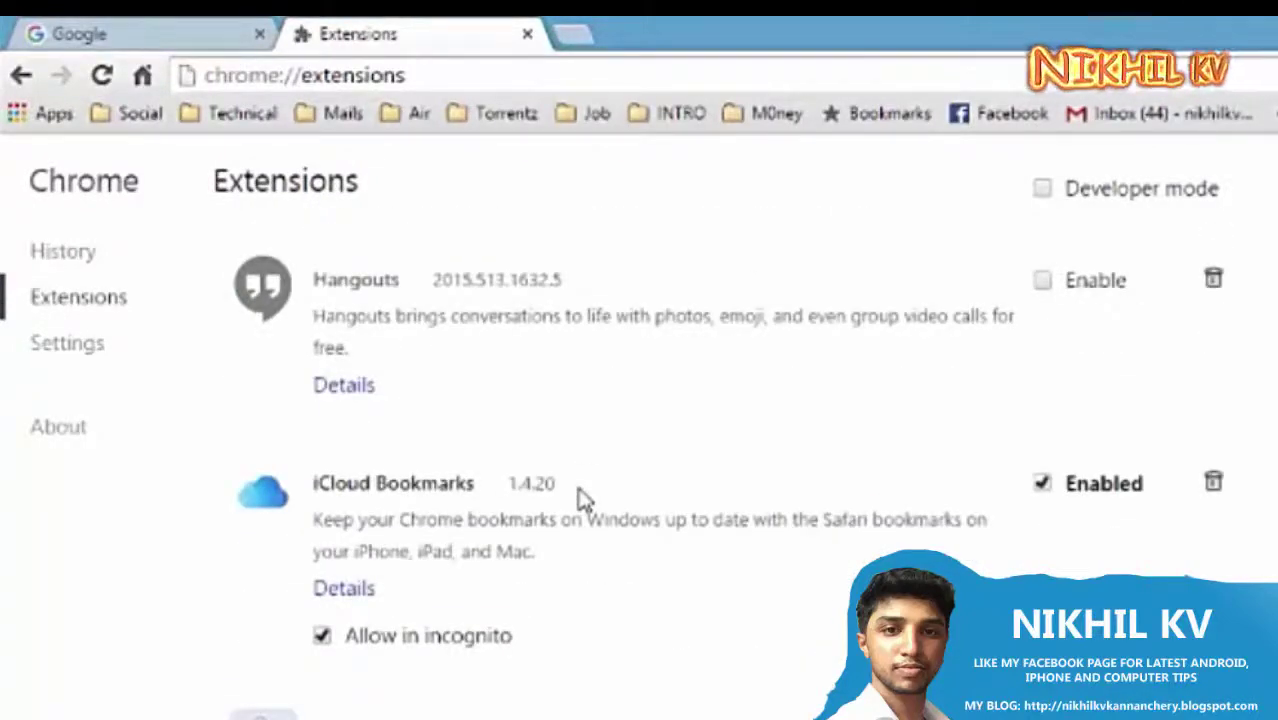
scroll(583, 500, "up", 4)
scroll(583, 500, "up", 4)
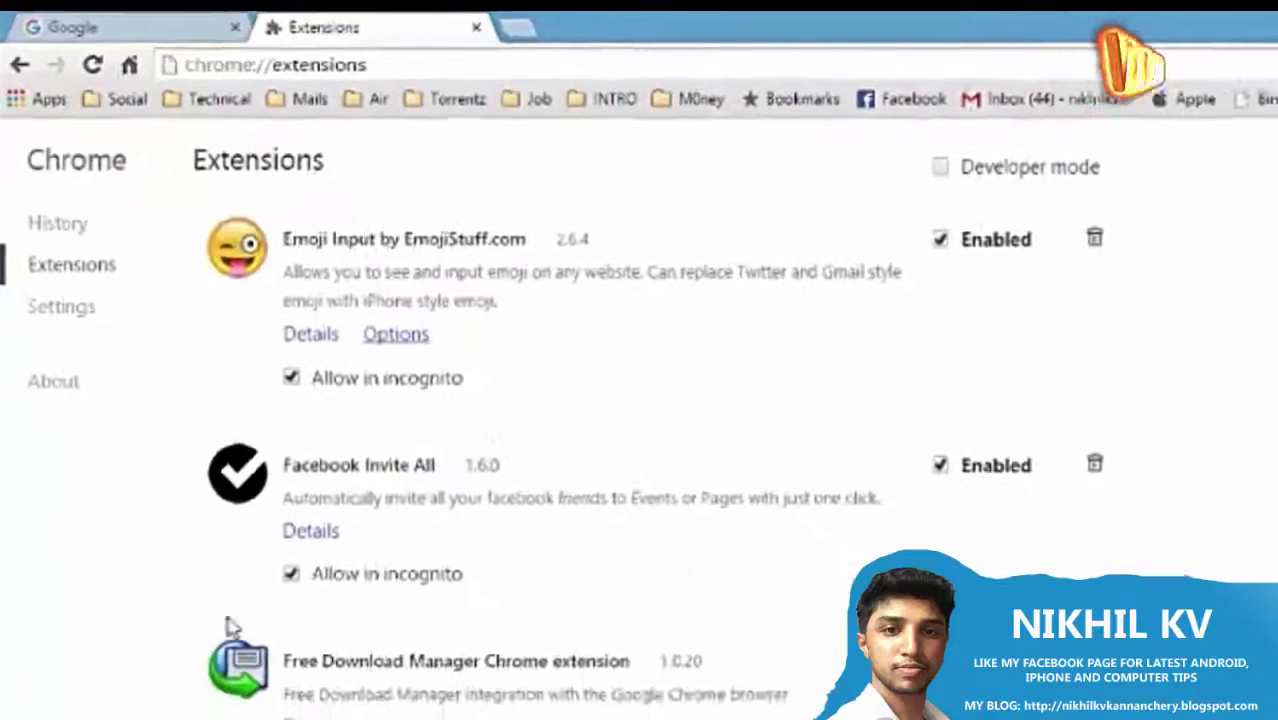
scroll(415, 398, "down", 6)
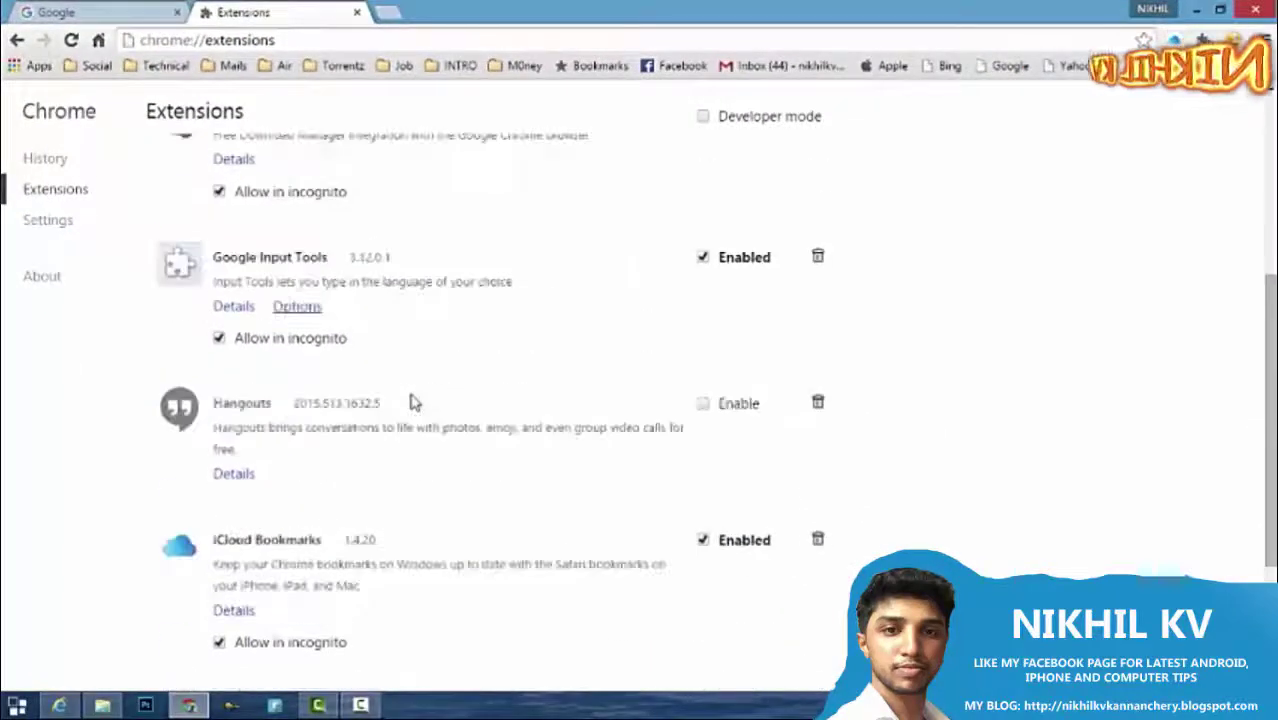
scroll(496, 305, "up", 5)
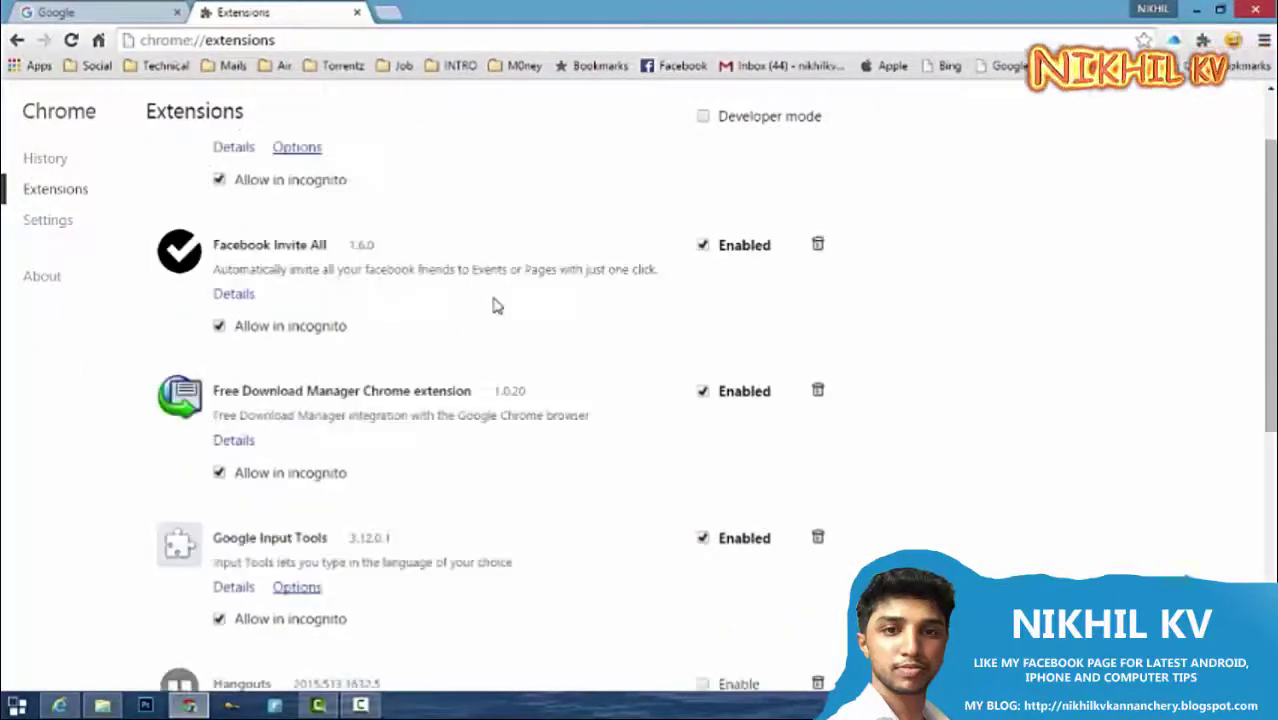
scroll(496, 305, "up", 1)
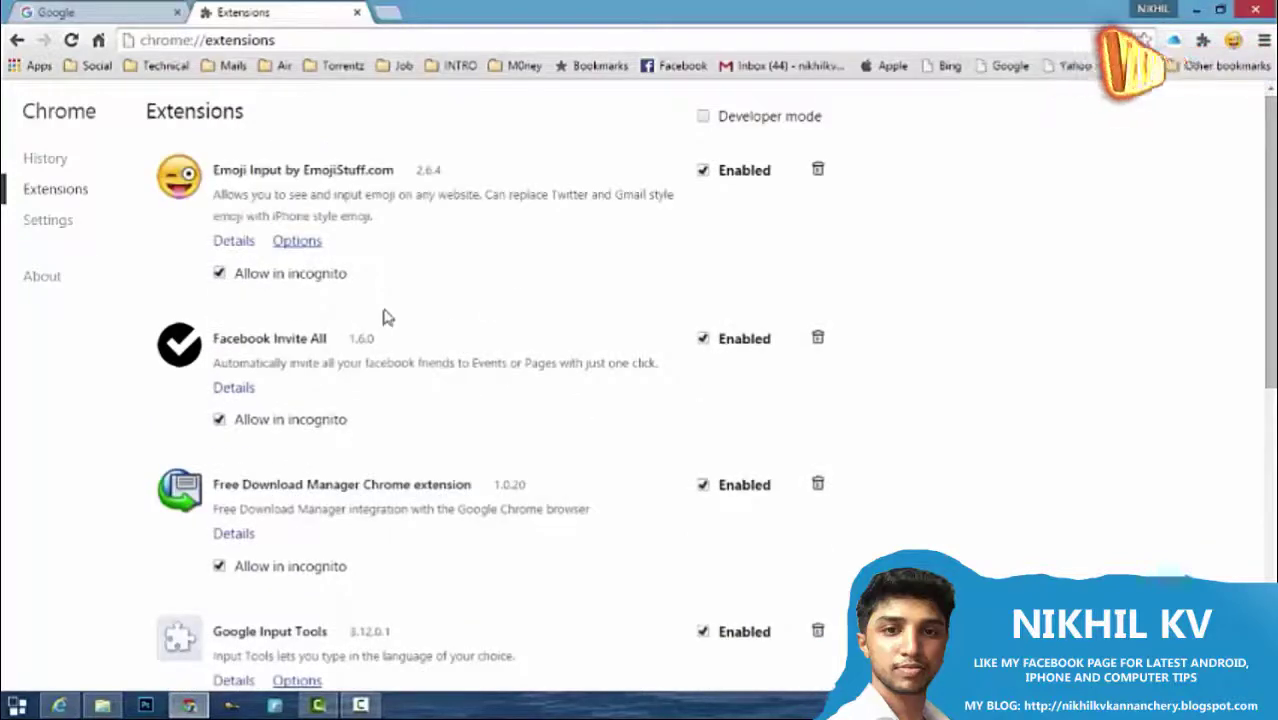
scroll(388, 318, "down", 6)
scroll(390, 318, "up", 6)
left_click(818, 171)
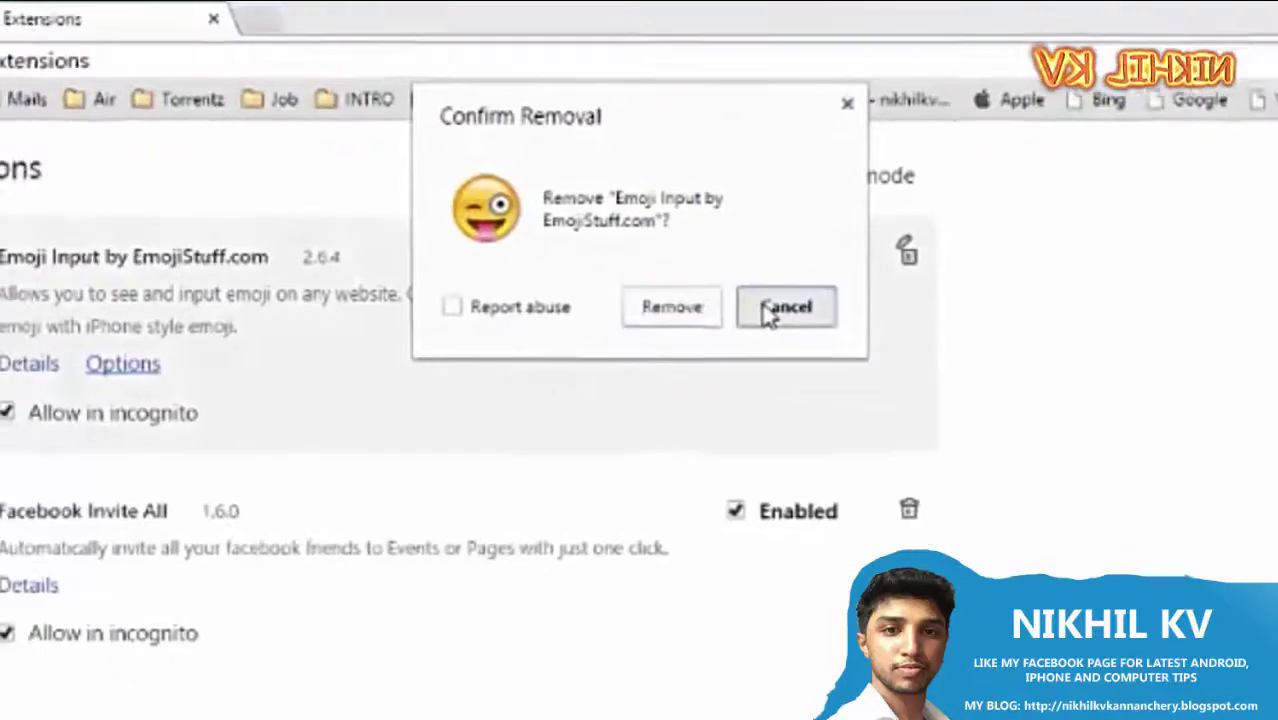
left_click(768, 310)
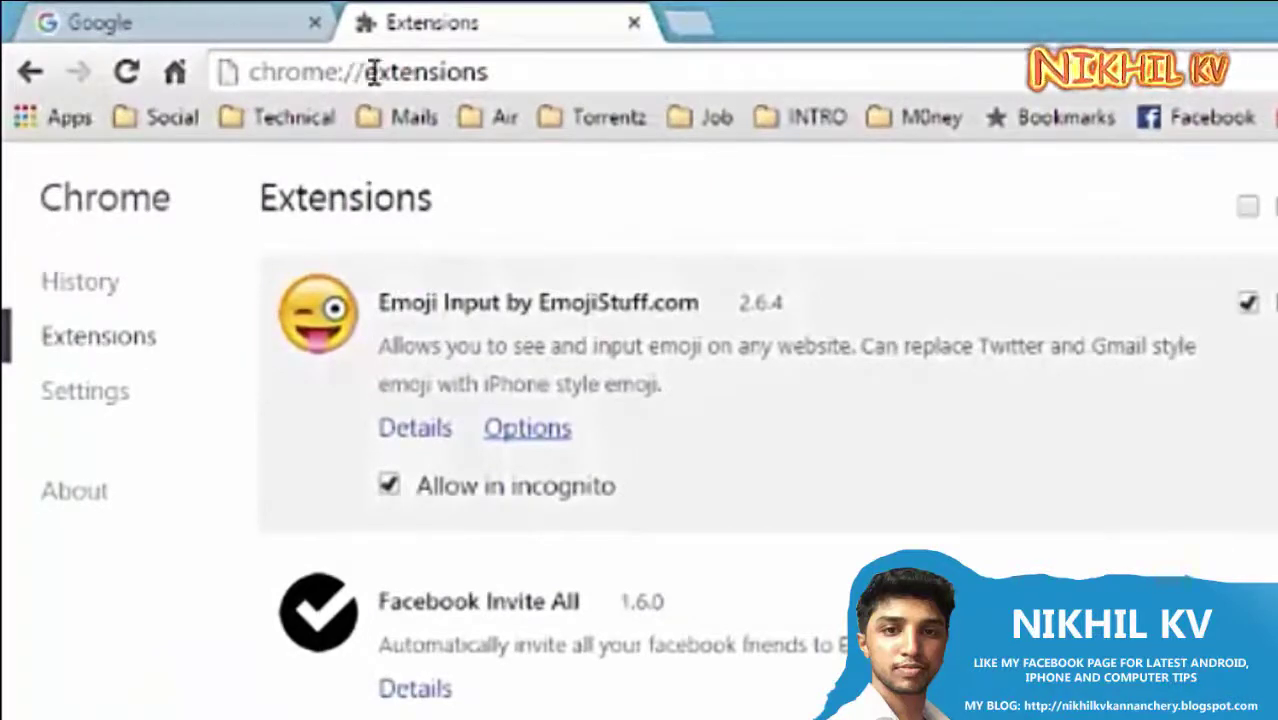
Go to chrome://plugins and expand the Details view for all five plugins.
left_click_drag(500, 75, 371, 86)
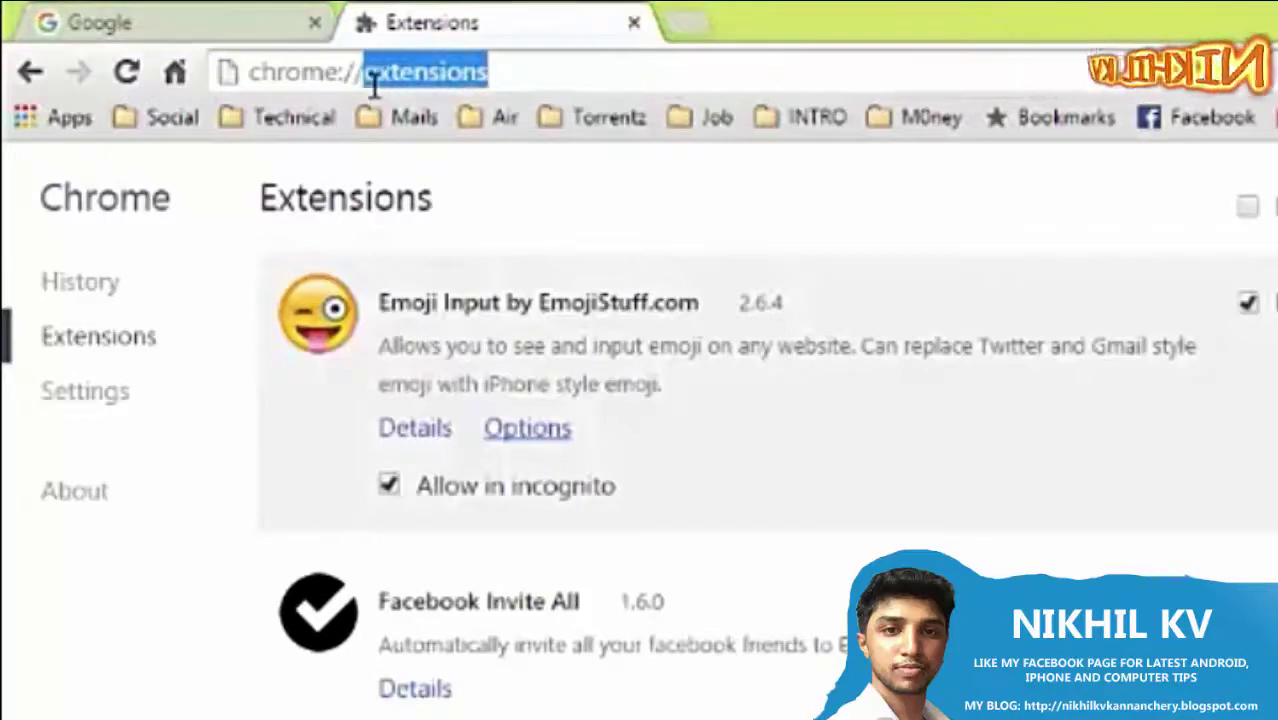
type("p")
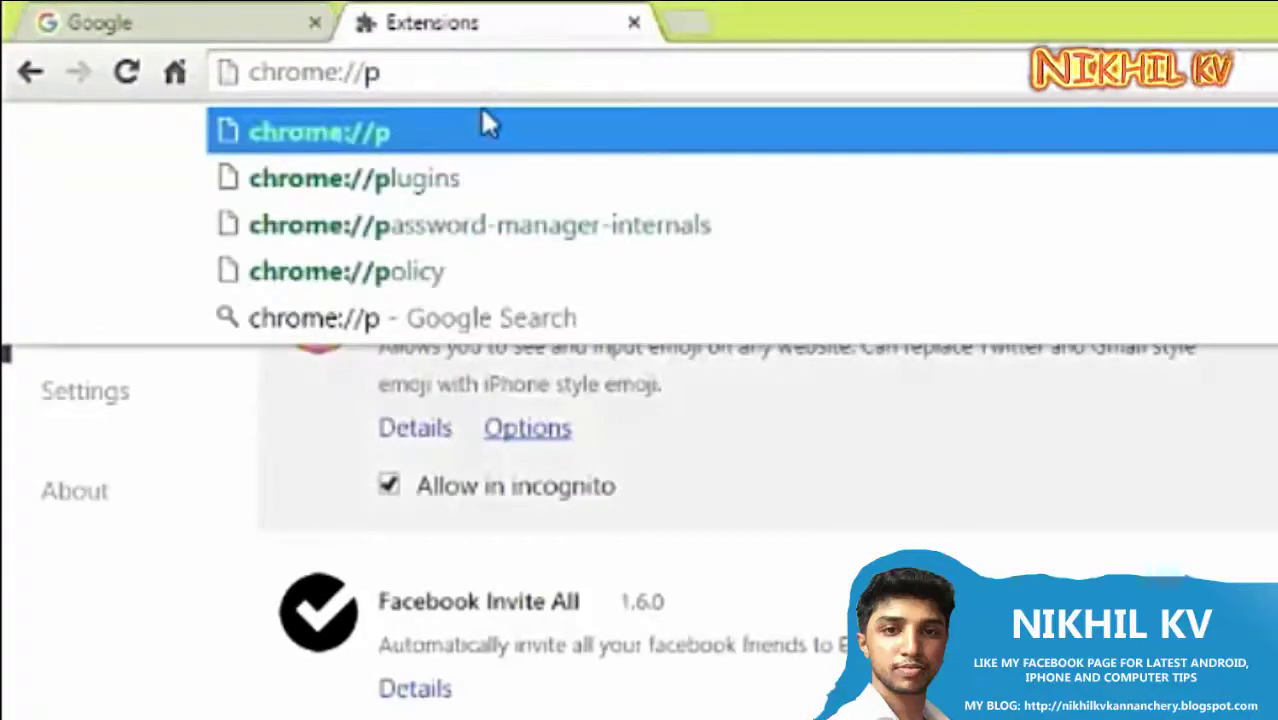
type("lugins")
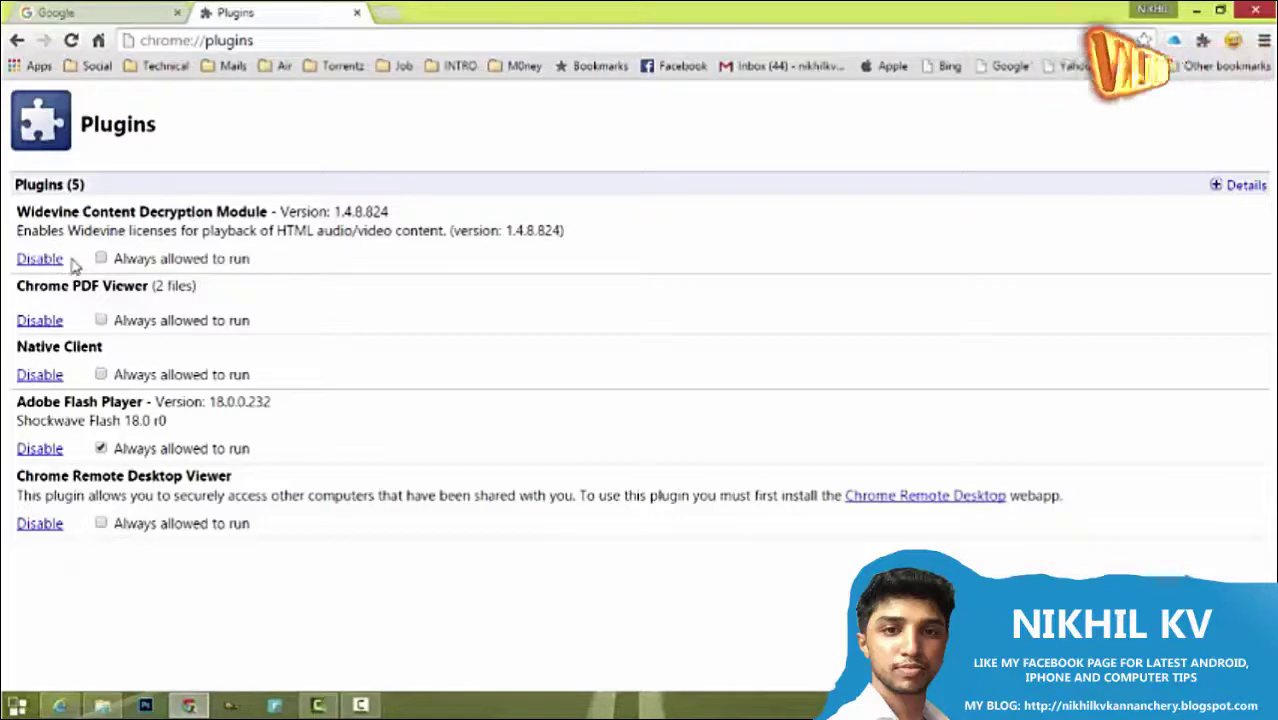
left_click(1246, 184)
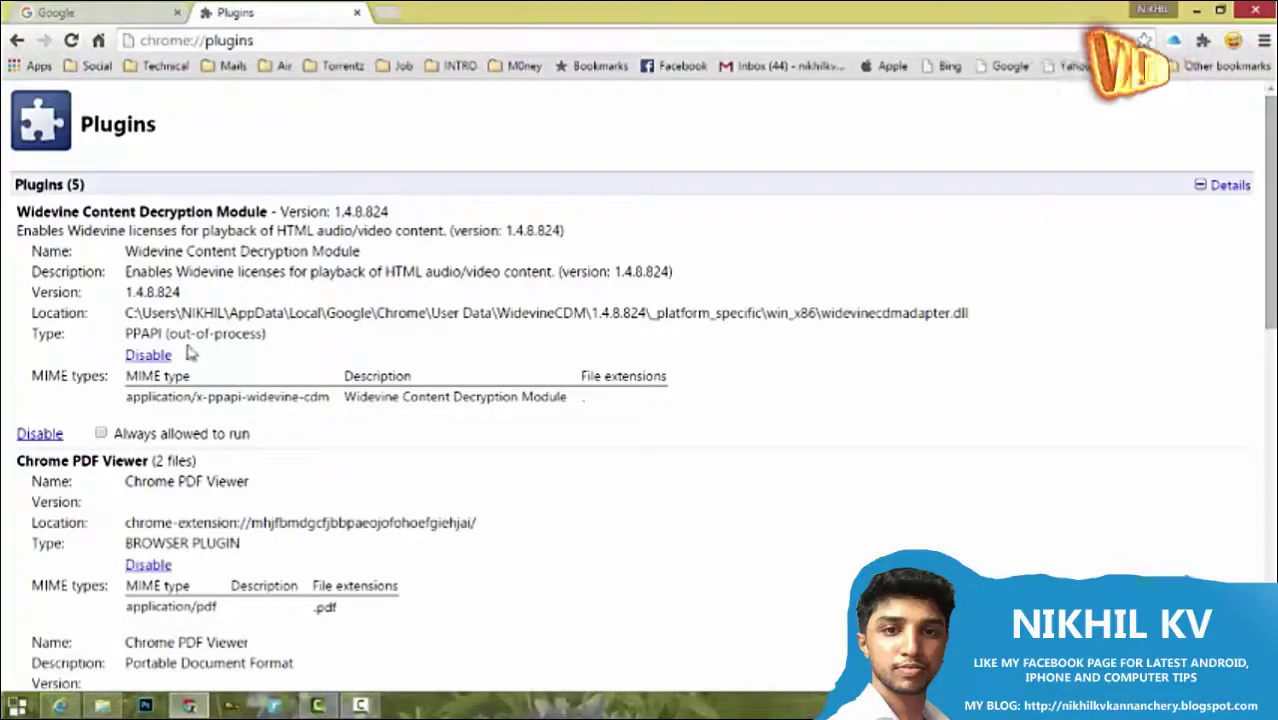
scroll(186, 352, "down", 8)
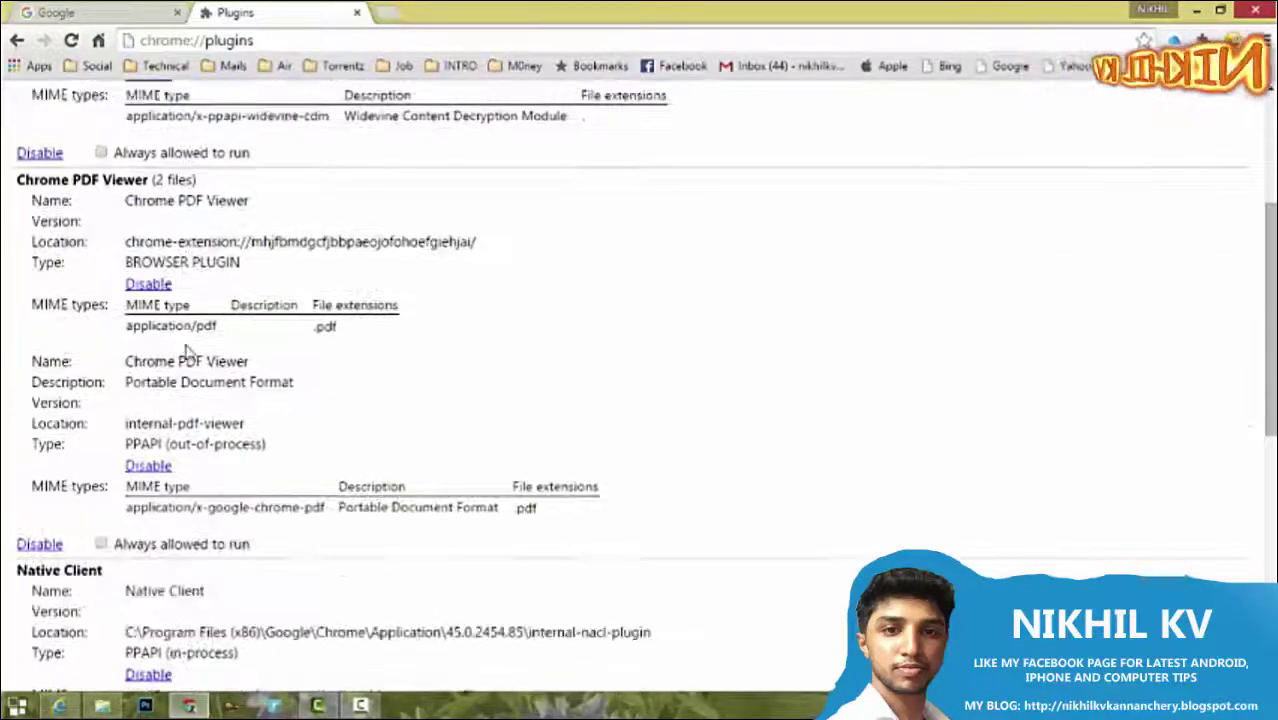
scroll(186, 343, "down", 3)
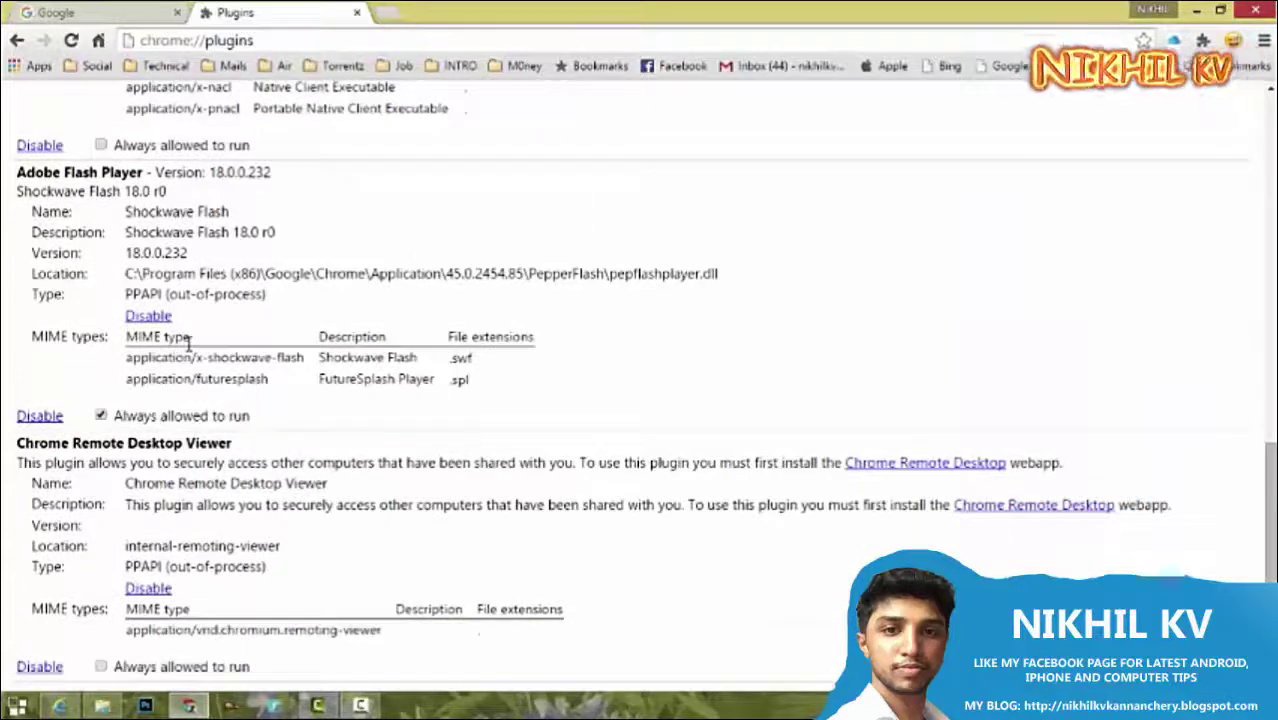
scroll(187, 340, "up", 11)
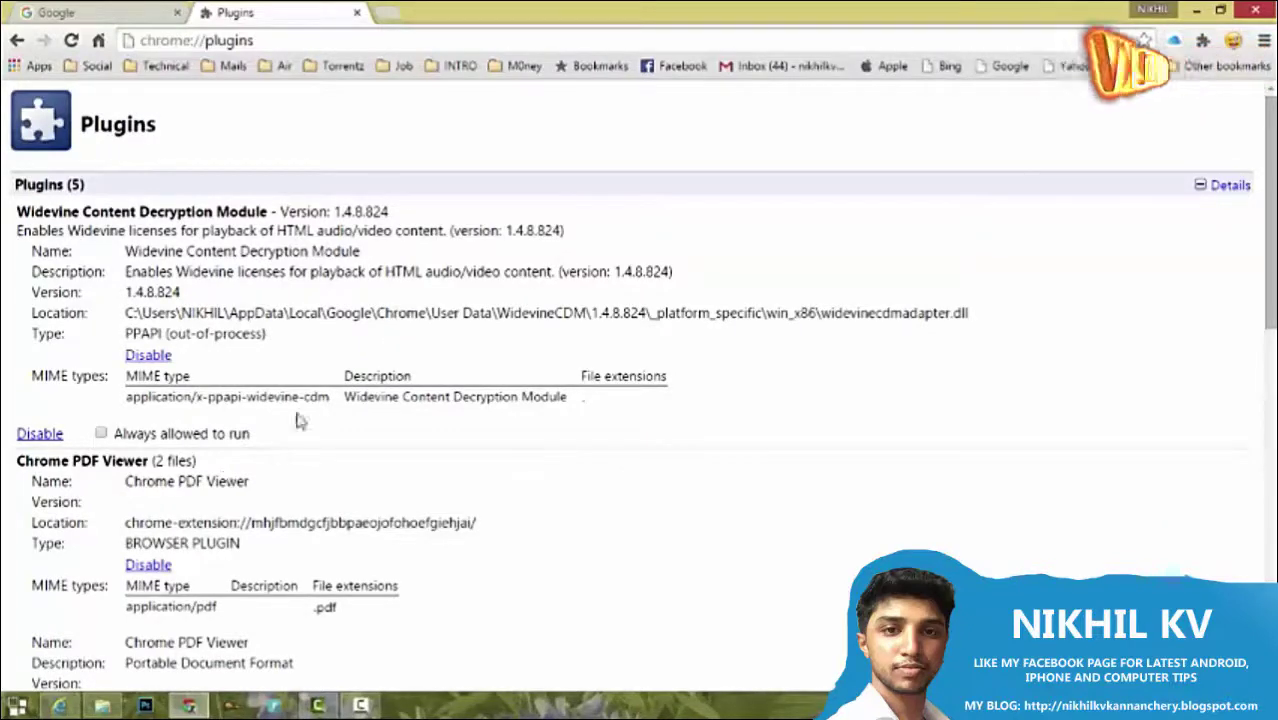
left_click(572, 455)
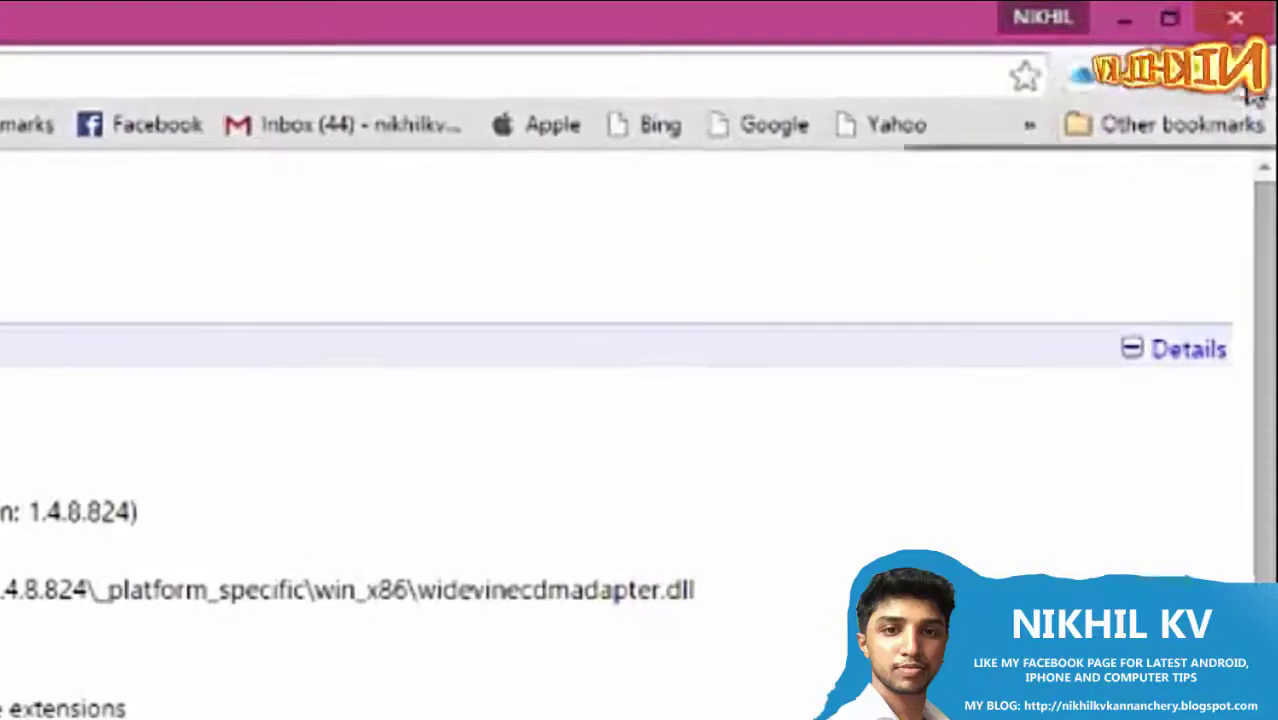
Open Chrome's History page from the History and recent tabs menu and review today's visits.
left_click(1256, 92)
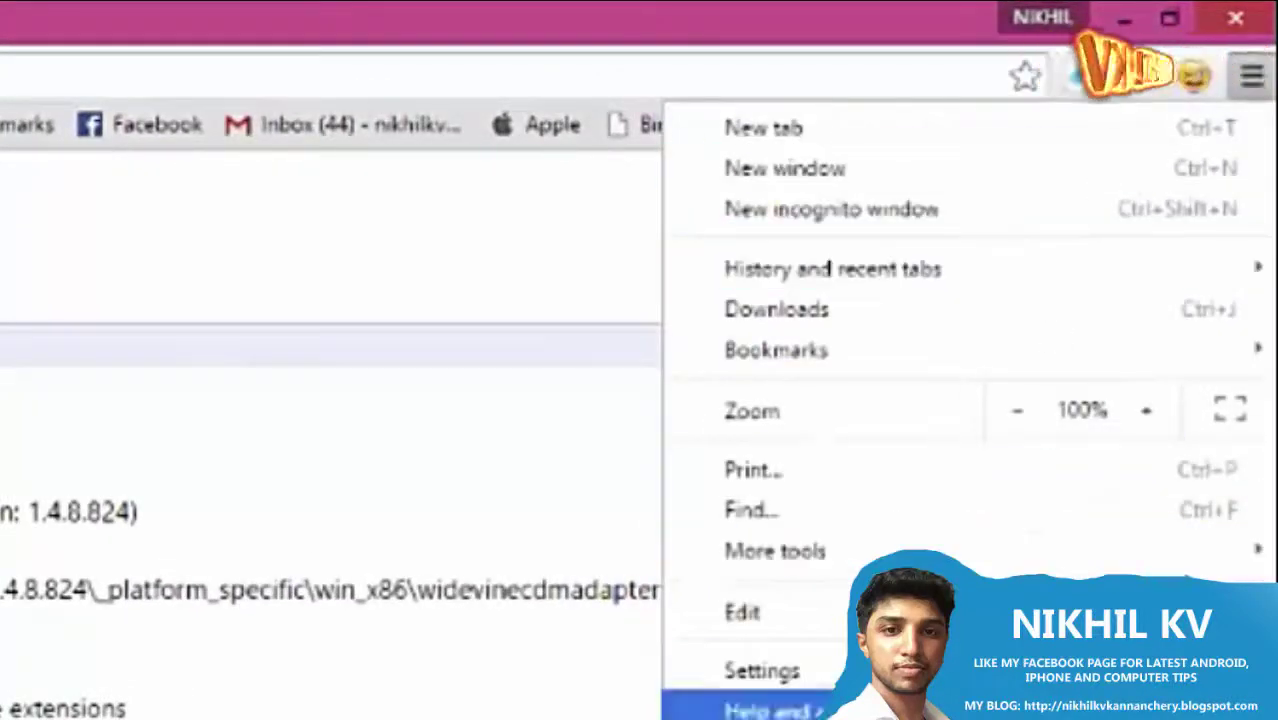
mouse_move(785, 272)
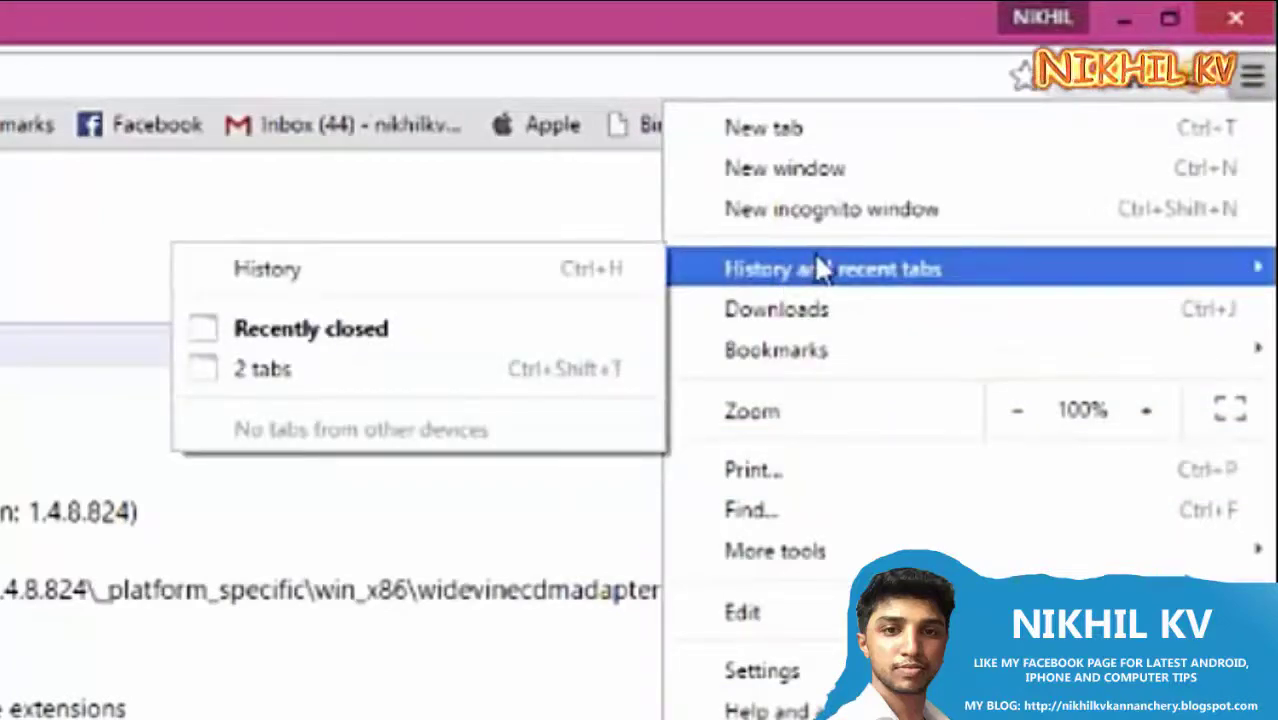
left_click(479, 282)
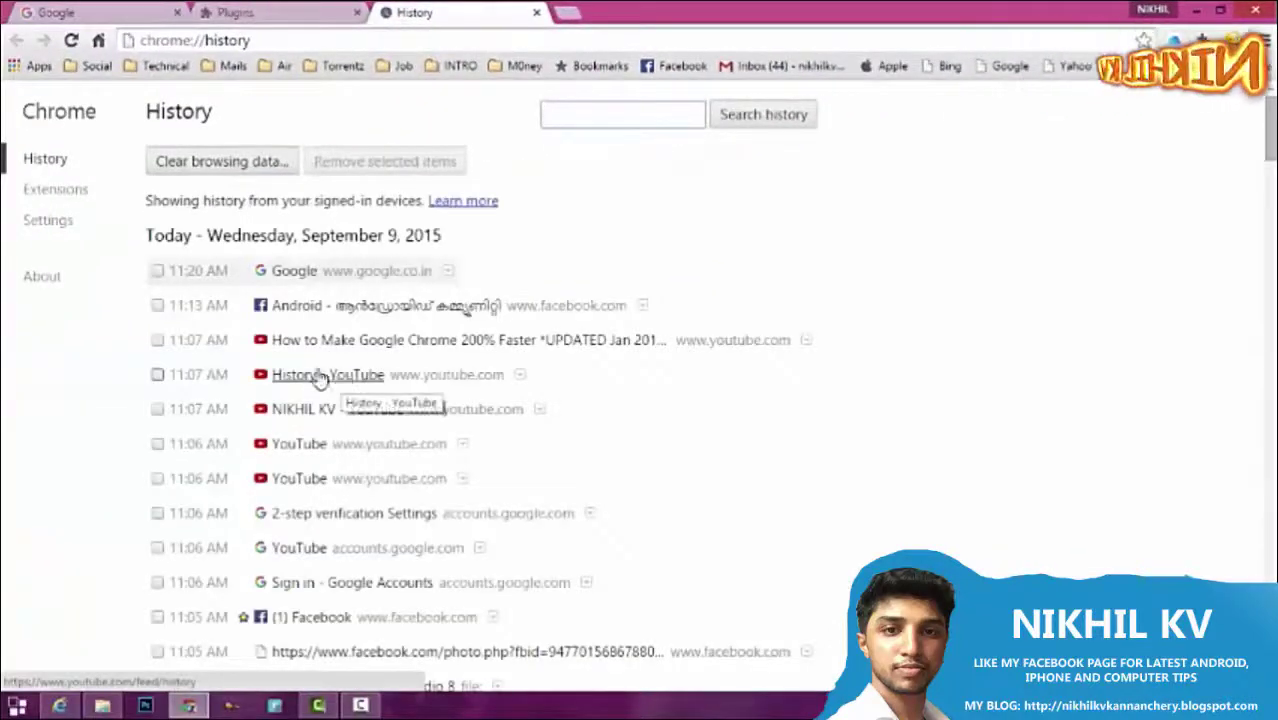
scroll(360, 570, "down", 10)
scroll(370, 535, "up", 10)
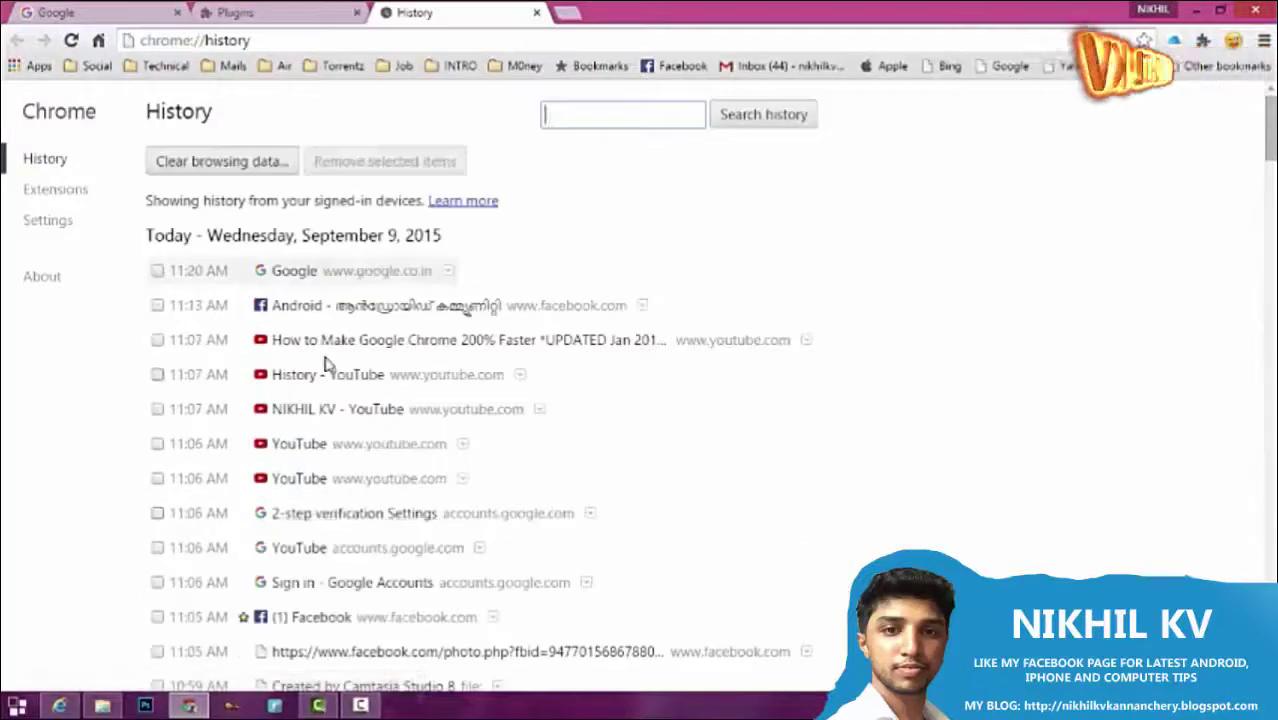
scroll(340, 380, "down", 10)
scroll(330, 350, "up", 10)
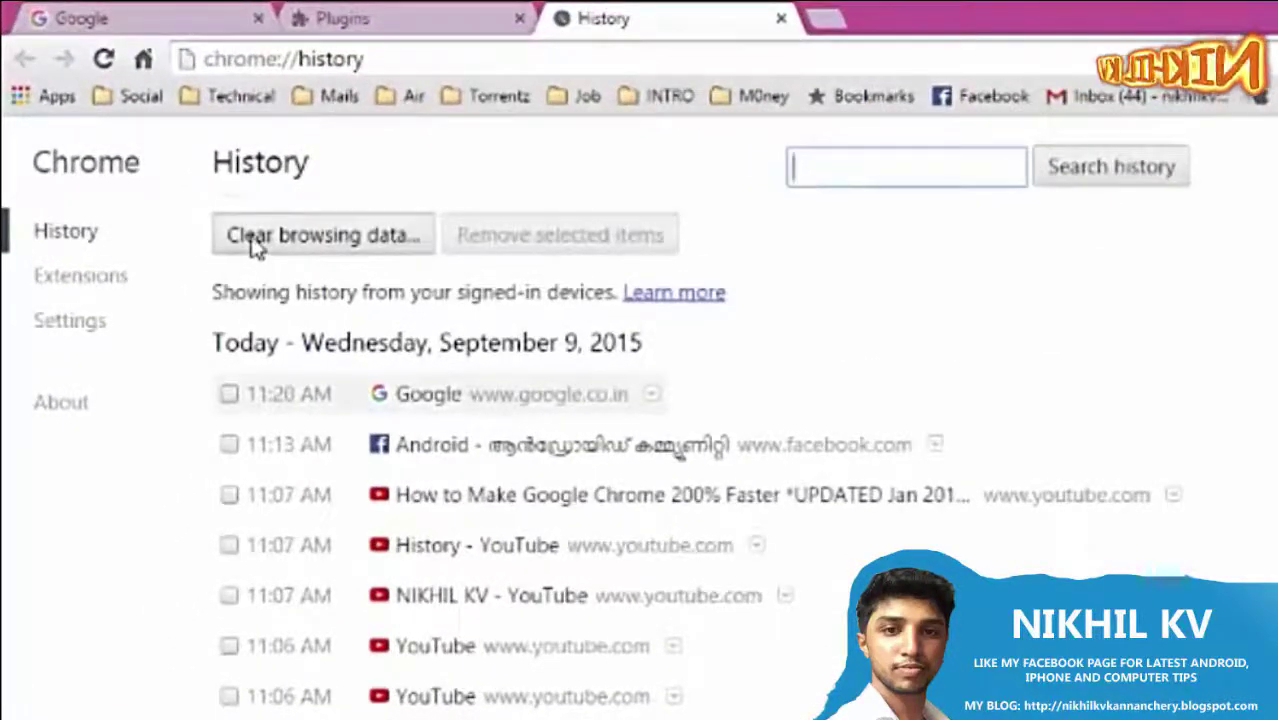
left_click(252, 244)
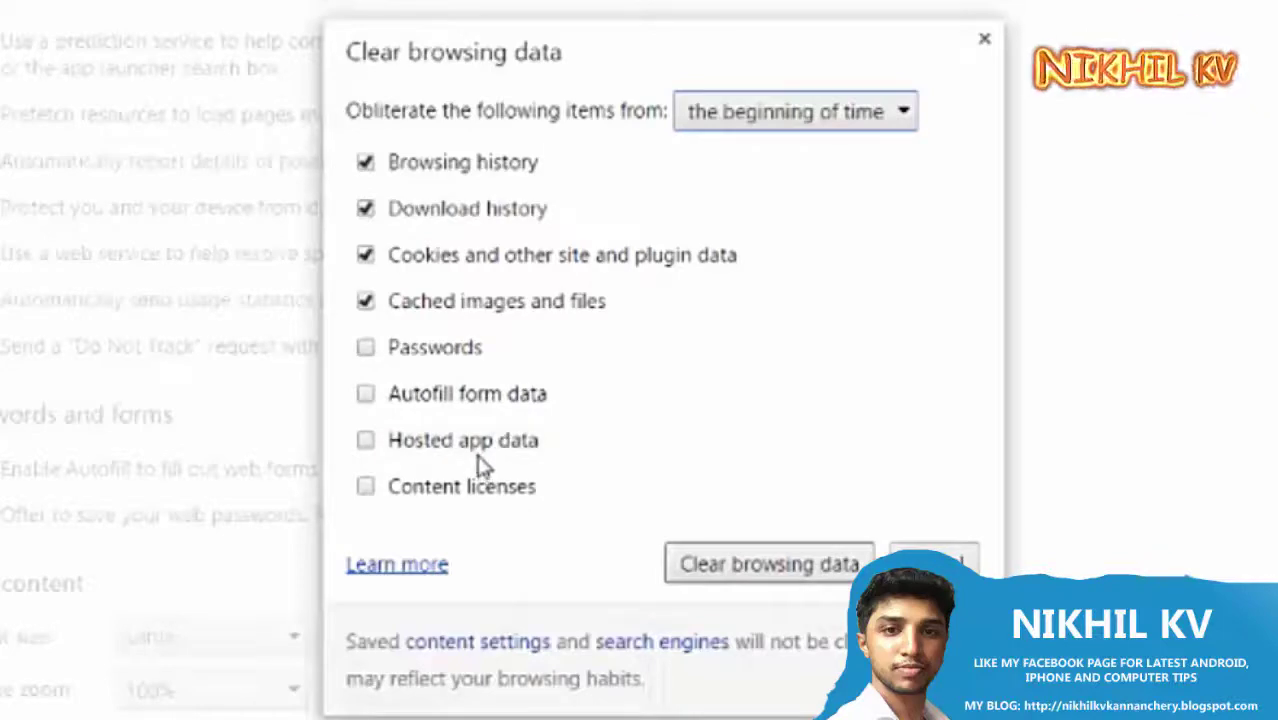
Clear browsing and download history, cookies and cached files from the beginning of time.
left_click(727, 572)
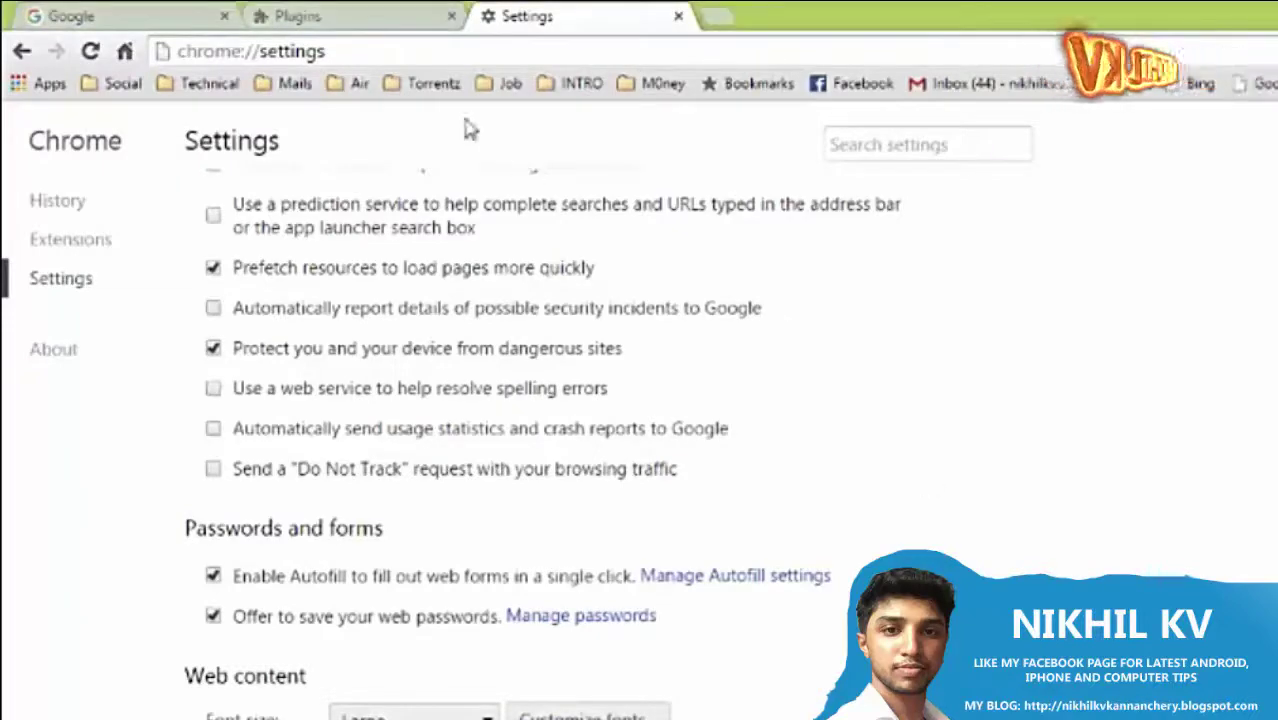
Load chrome://flags/#max-tiles-for-interest-area in place of the Settings page.
left_click(398, 56)
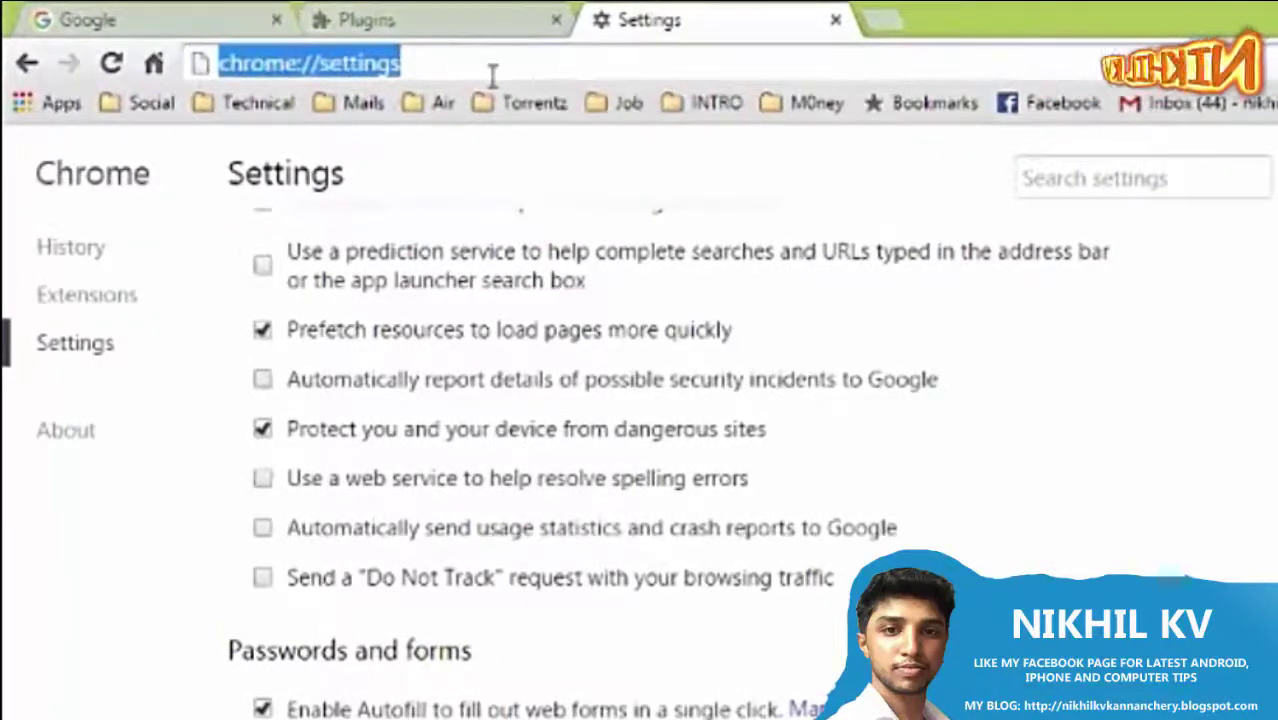
type("chrome://flags/#max-tiles-for-interest-area")
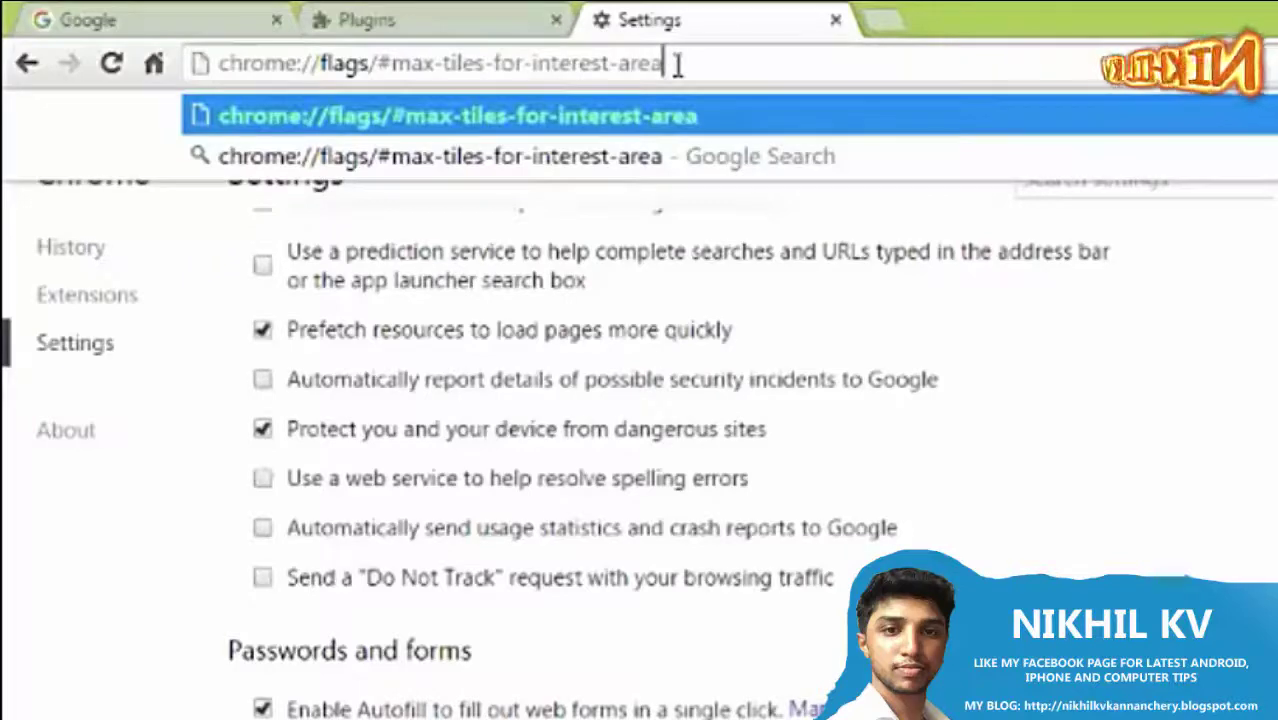
key("Return")
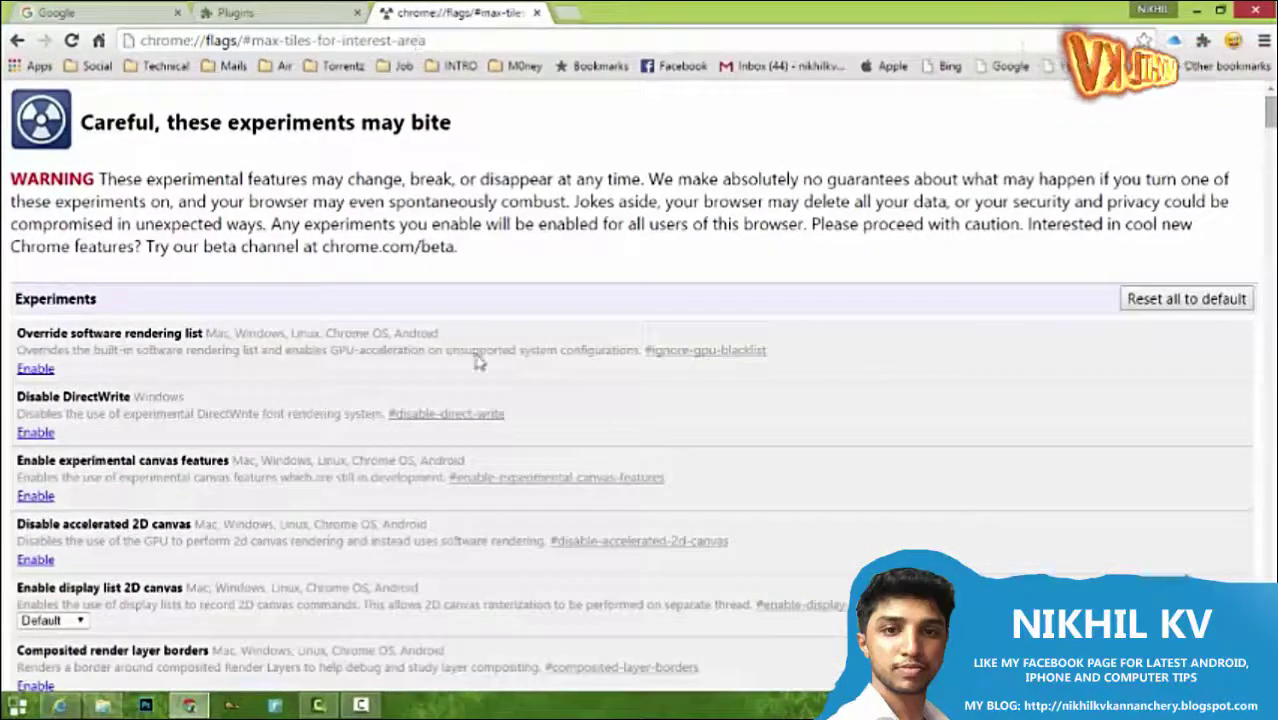
scroll(455, 289, "down", 20)
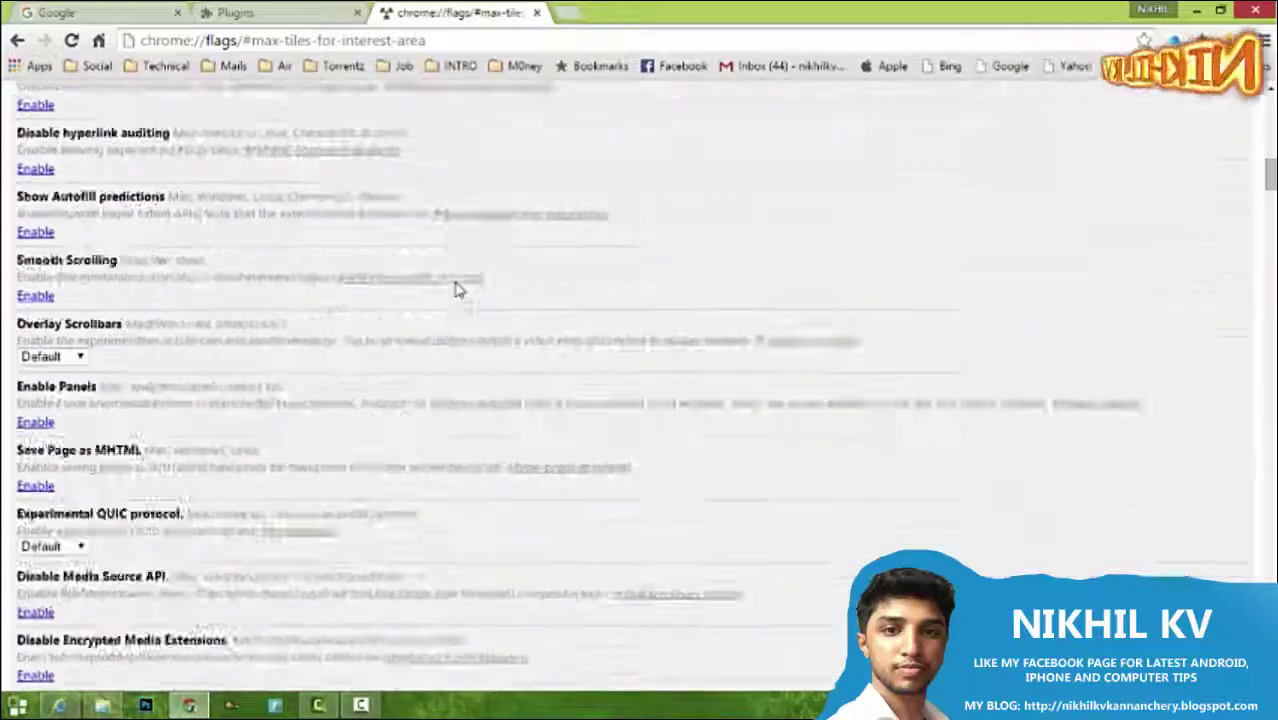
scroll(455, 289, "down", 4)
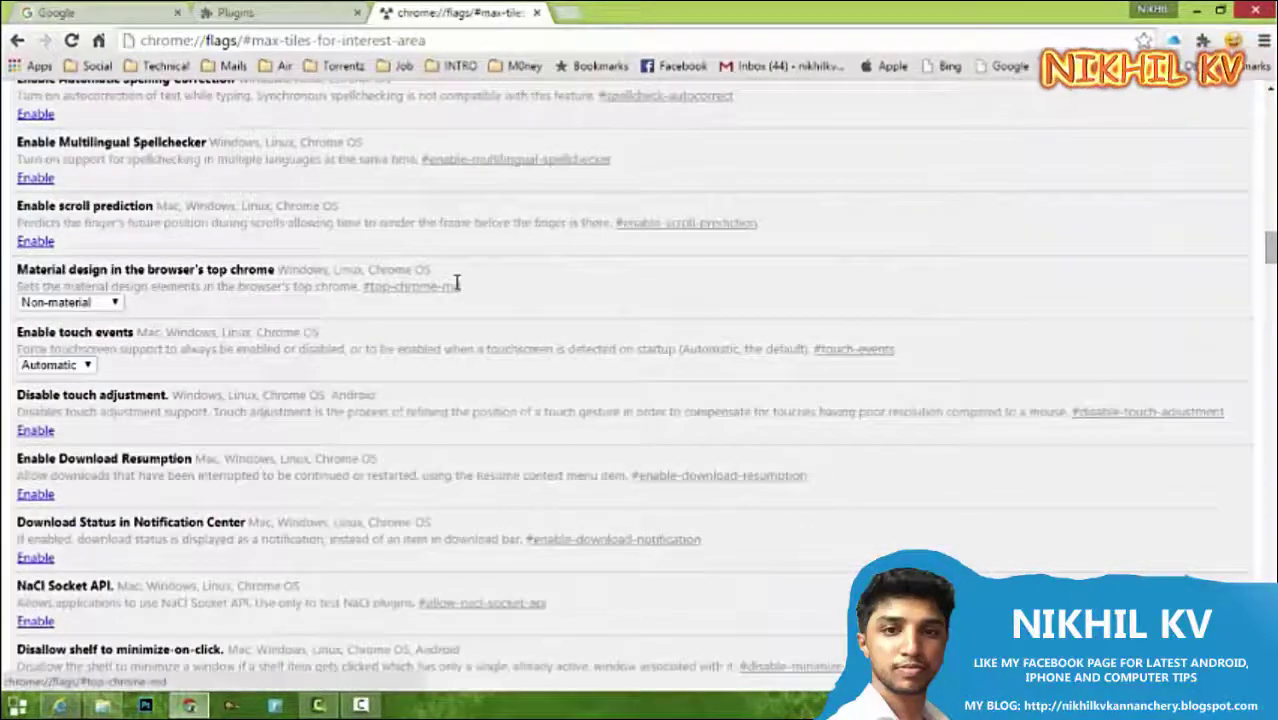
scroll(452, 287, "down", 5)
Locate the Maximum tiles for interest area flag by finding 'tile' on the page.
key("ctrl+f")
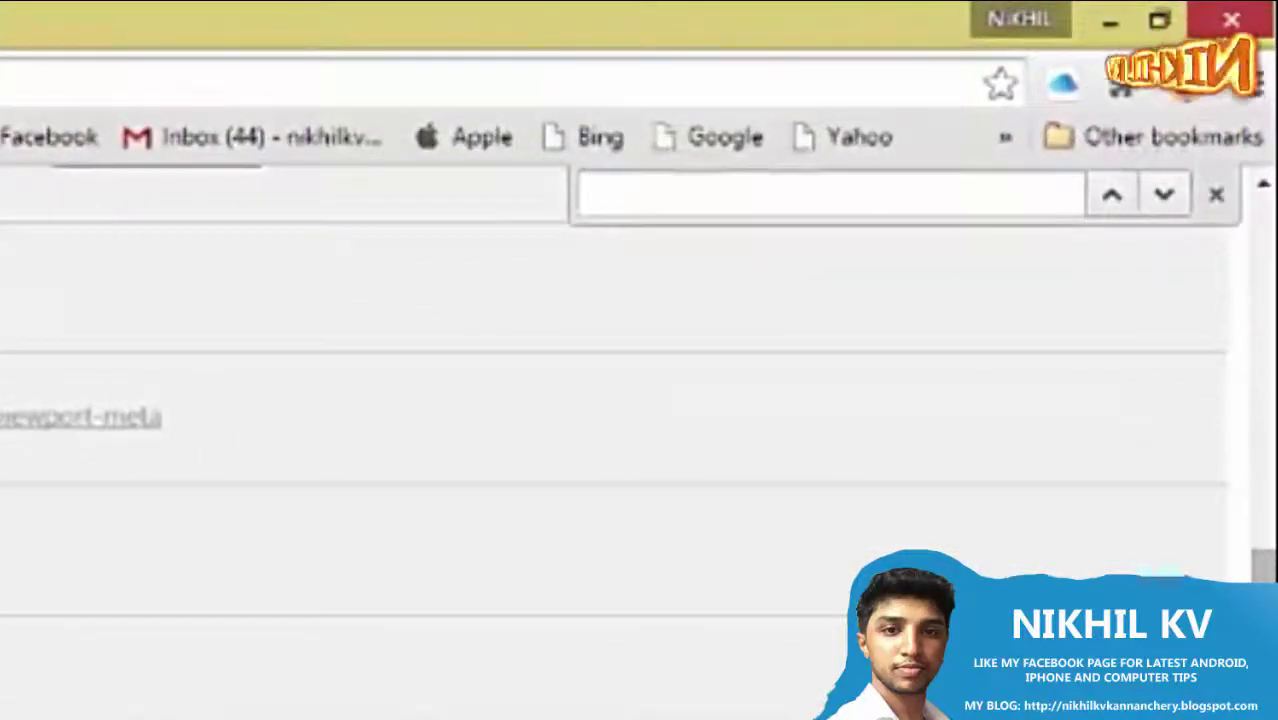
type("til")
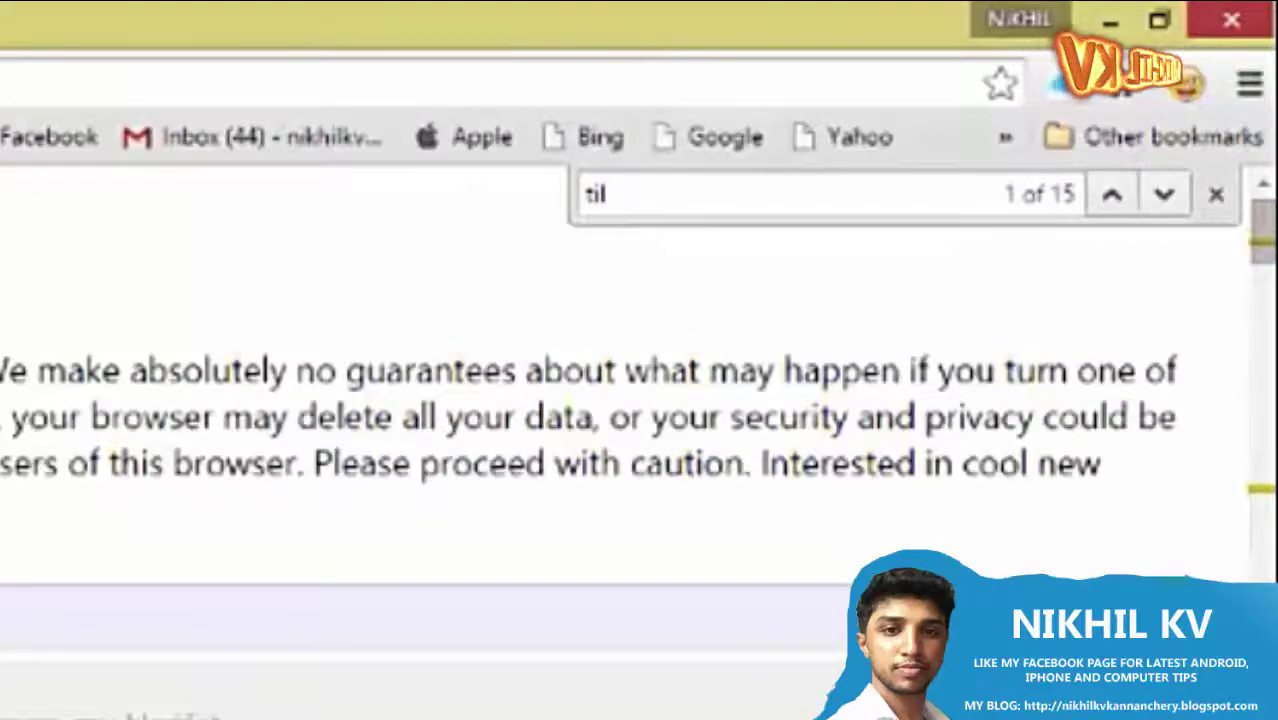
type("e")
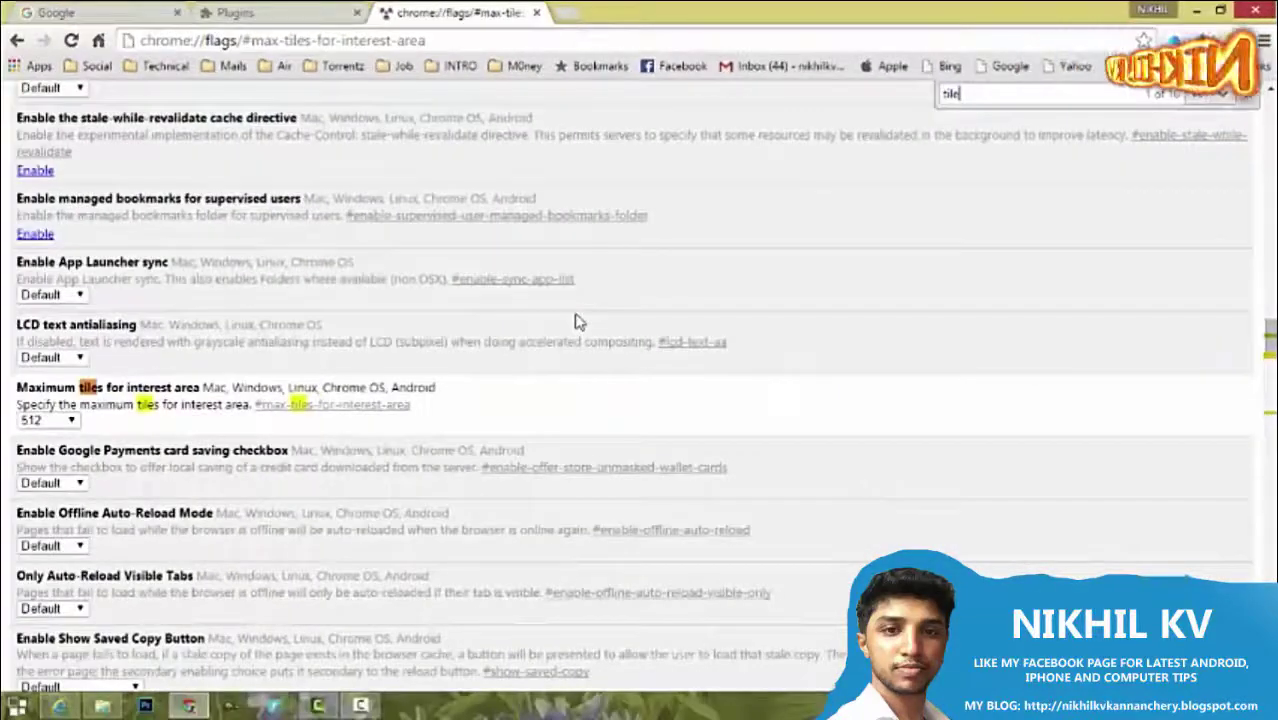
left_click_drag(18, 395, 240, 400)
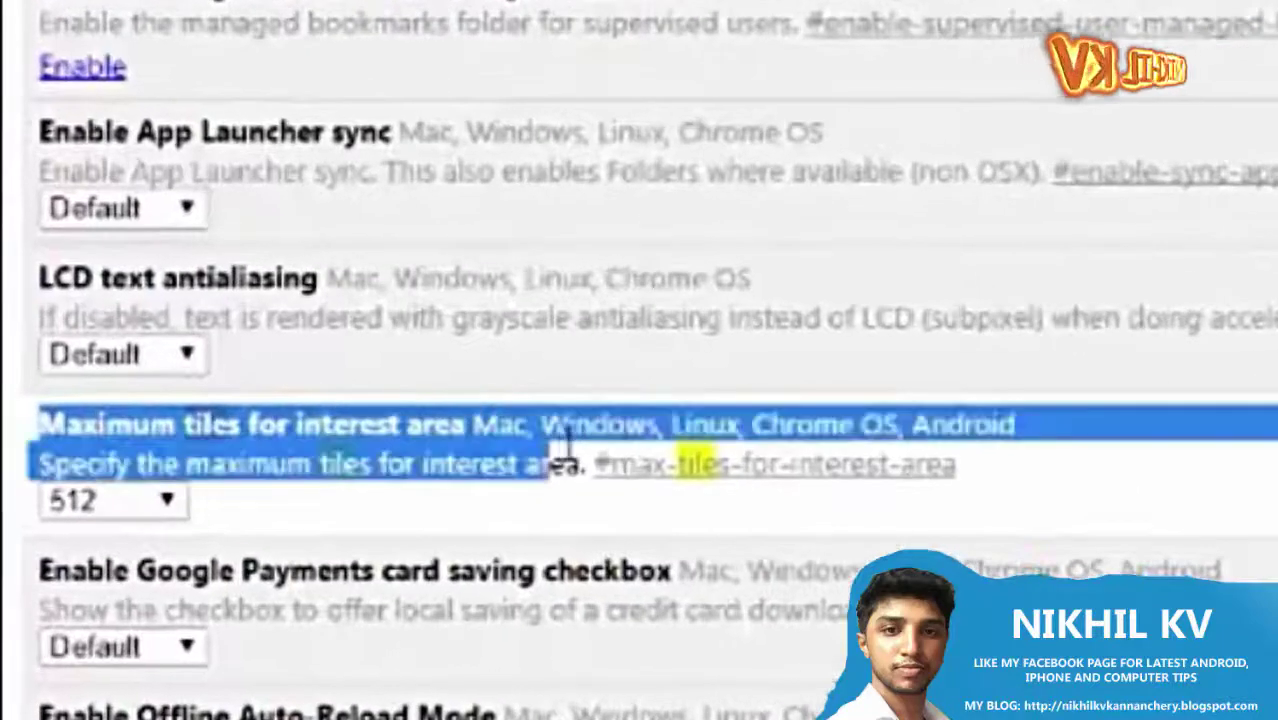
left_click_drag(567, 438, 465, 425)
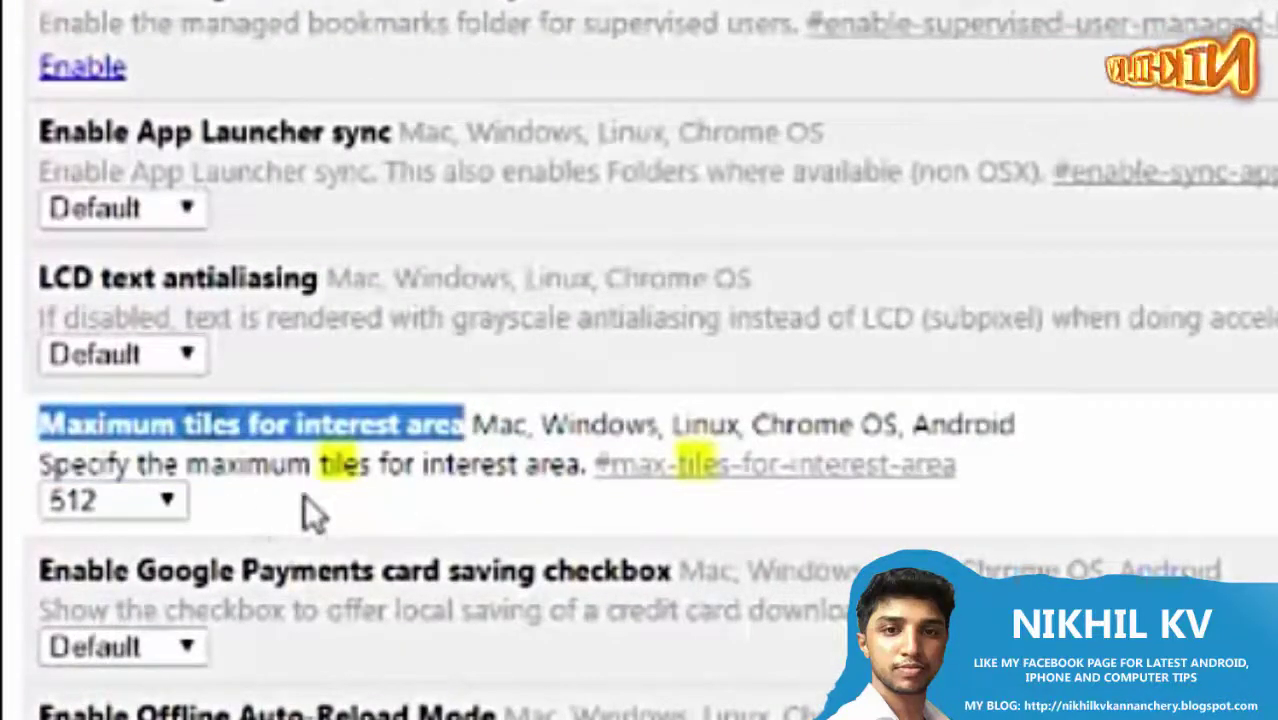
Set Maximum tiles for interest area to 128, then change it to 512.
left_click(160, 500)
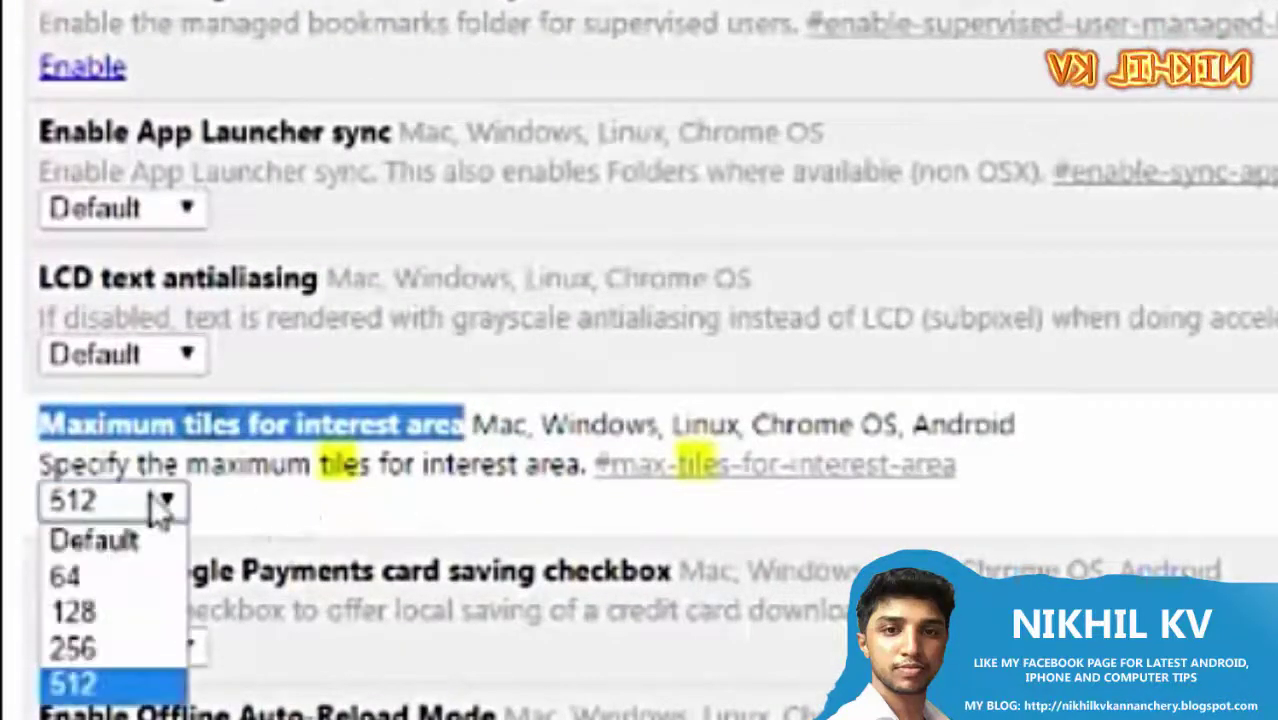
left_click(133, 628)
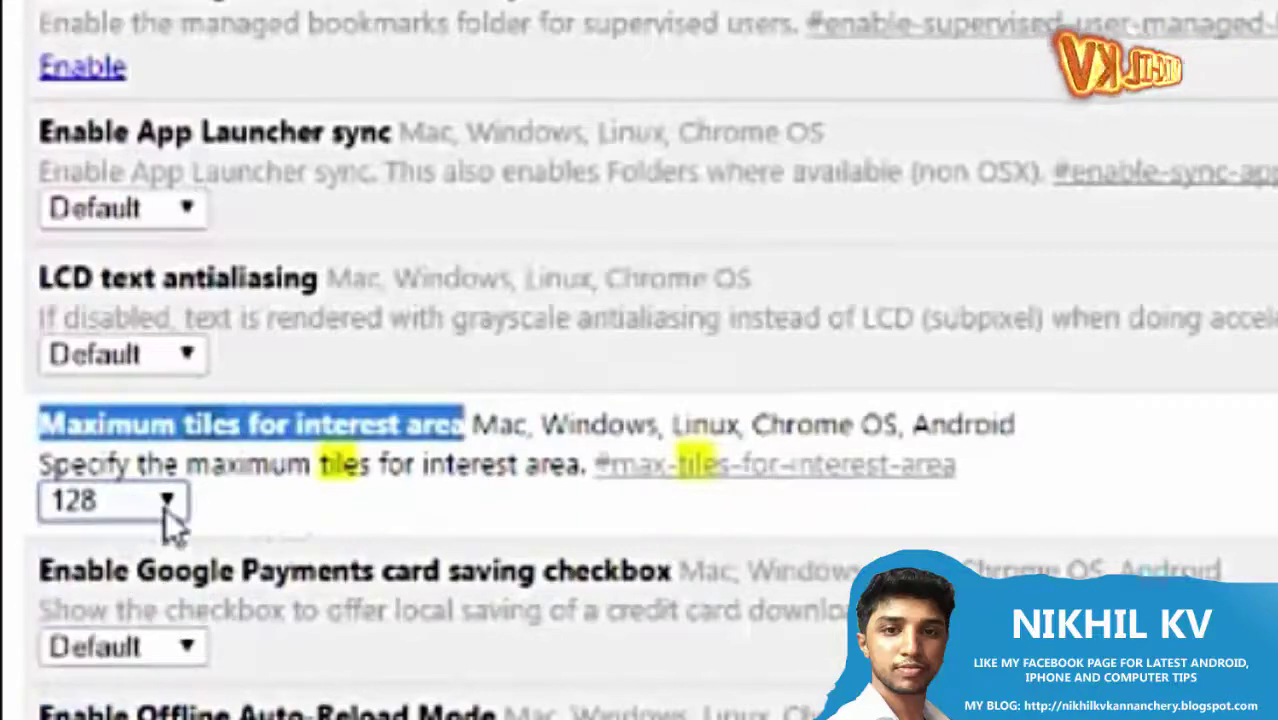
left_click(170, 502)
left_click(118, 684)
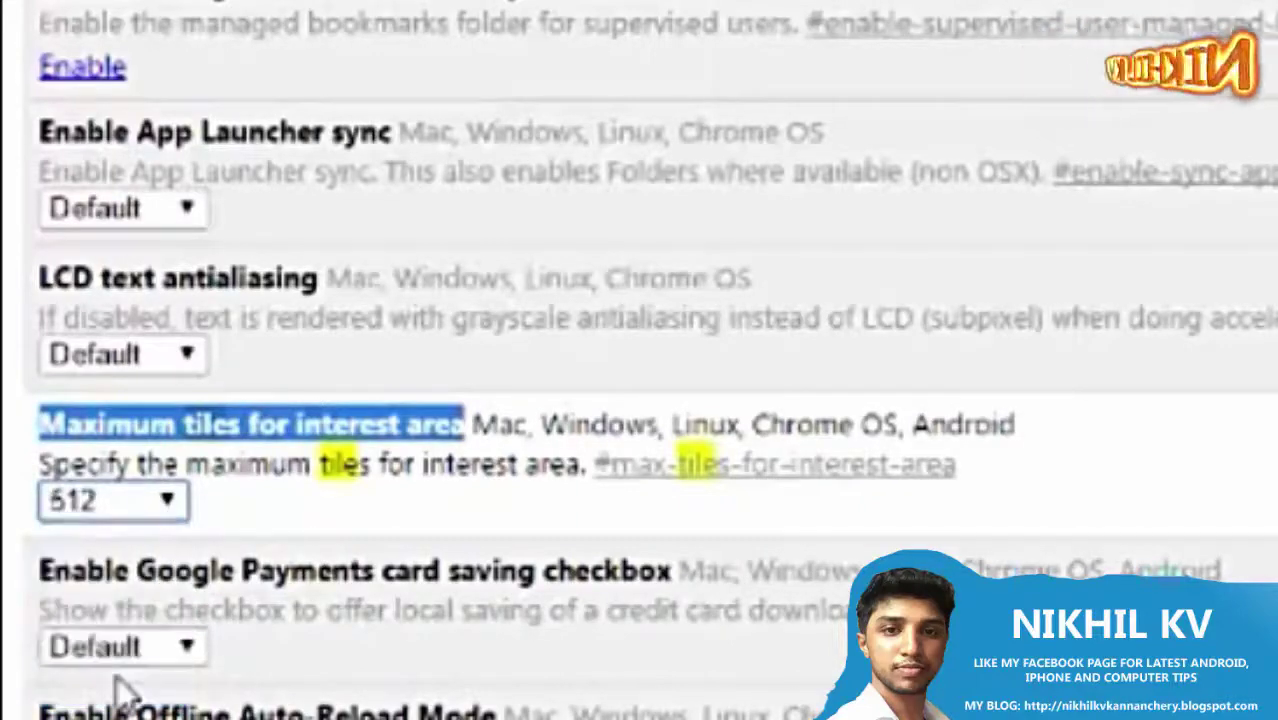